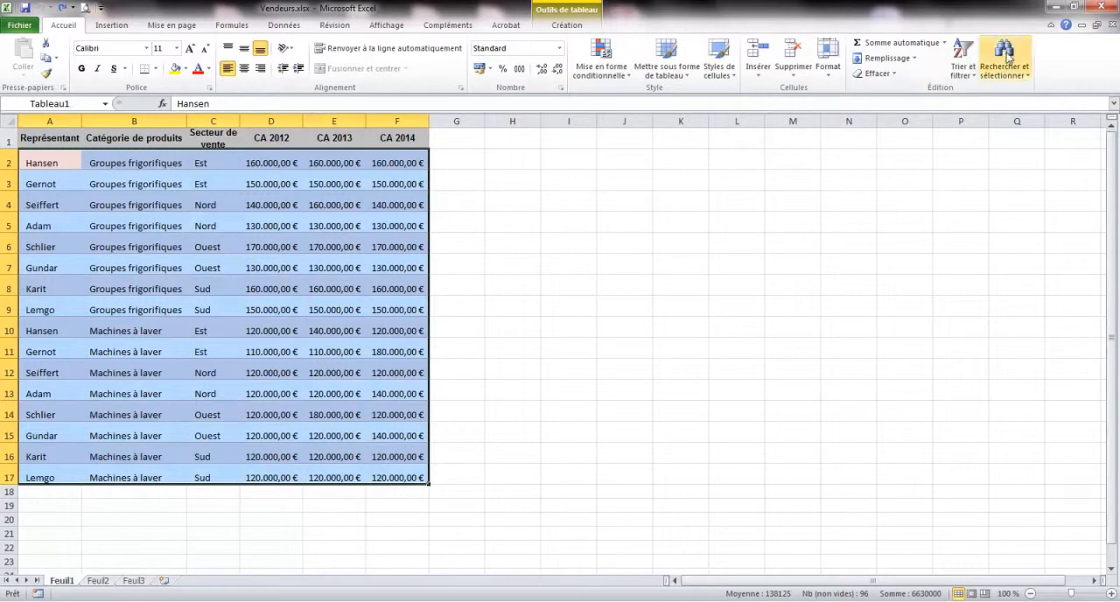
# Sort the table by Représentant from A to Z and select row 8.
pyautogui.click(968, 63)
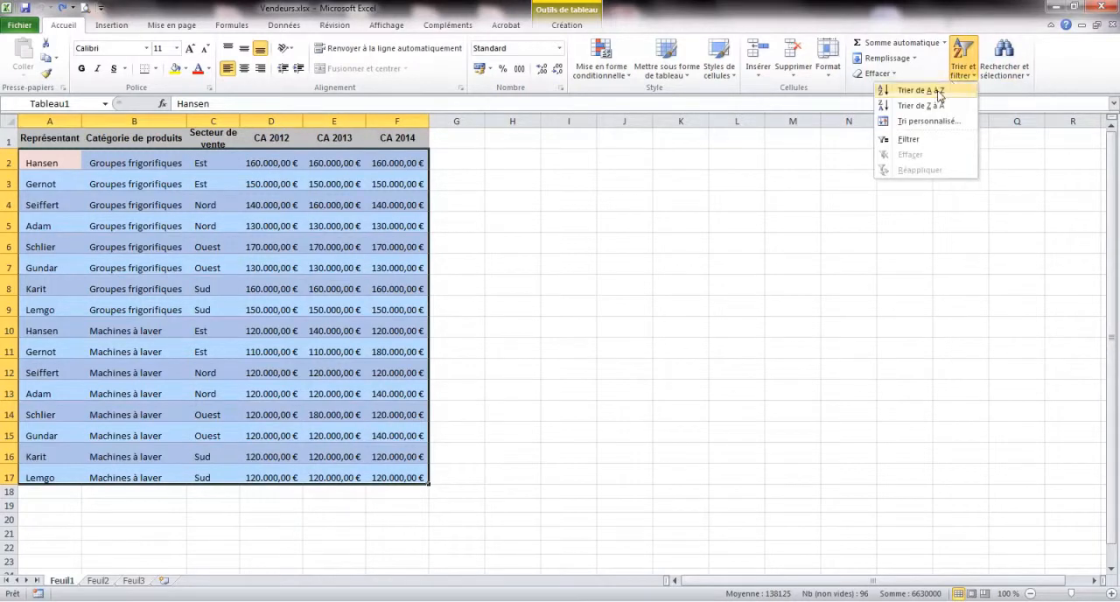
pyautogui.click(886, 86)
pyautogui.click(41, 312)
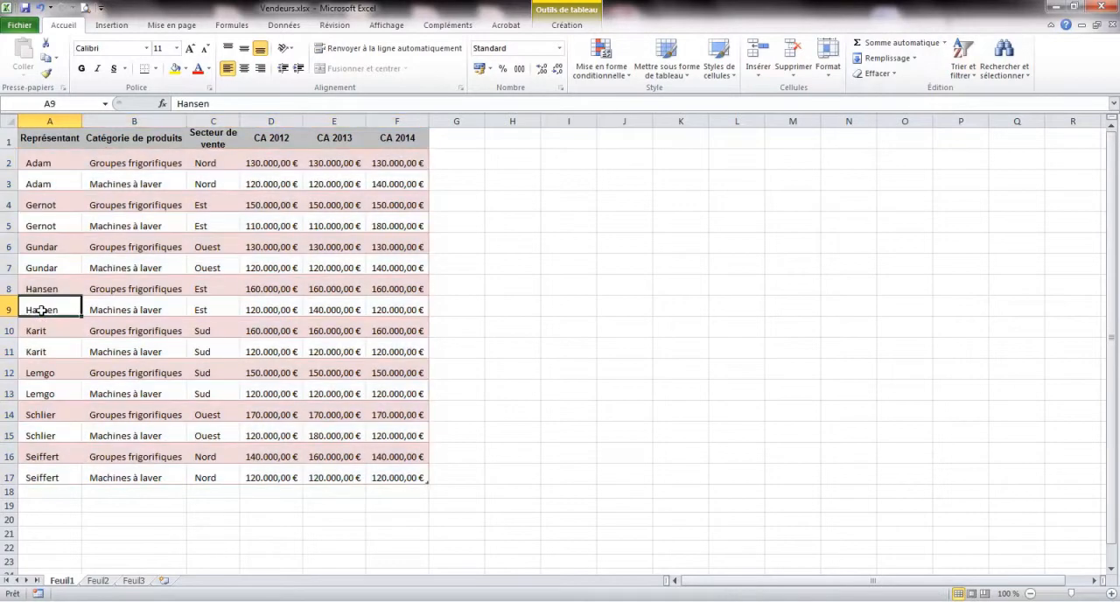
pyautogui.click(42, 289)
pyautogui.click(145, 289)
pyautogui.click(208, 290)
pyautogui.click(9, 288)
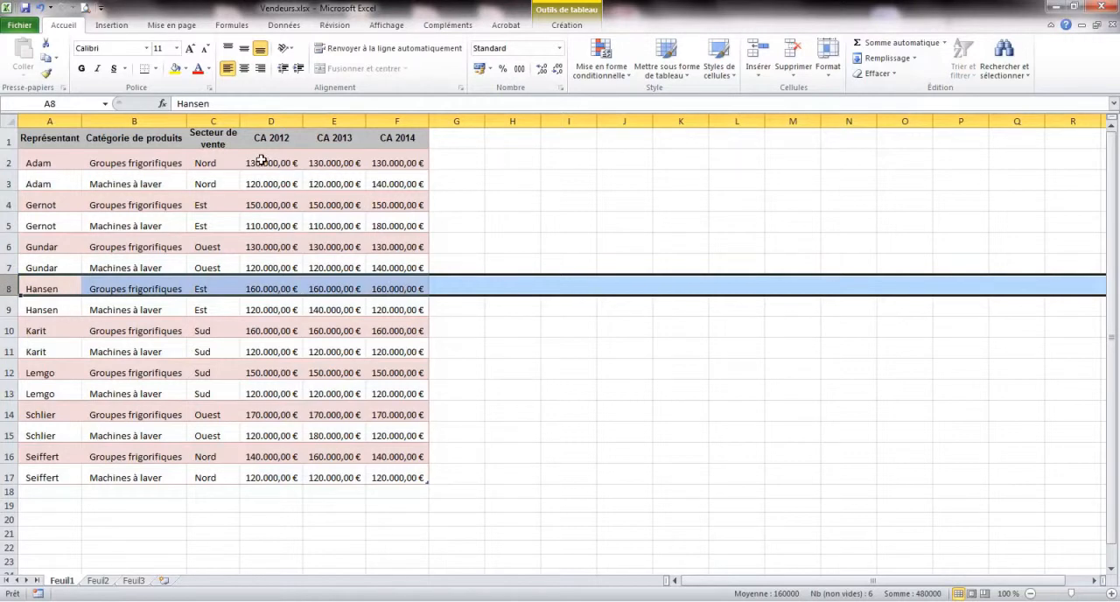
# Start a custom sort of the table with Secteur de vente as the first sort column.
pyautogui.click(49, 159)
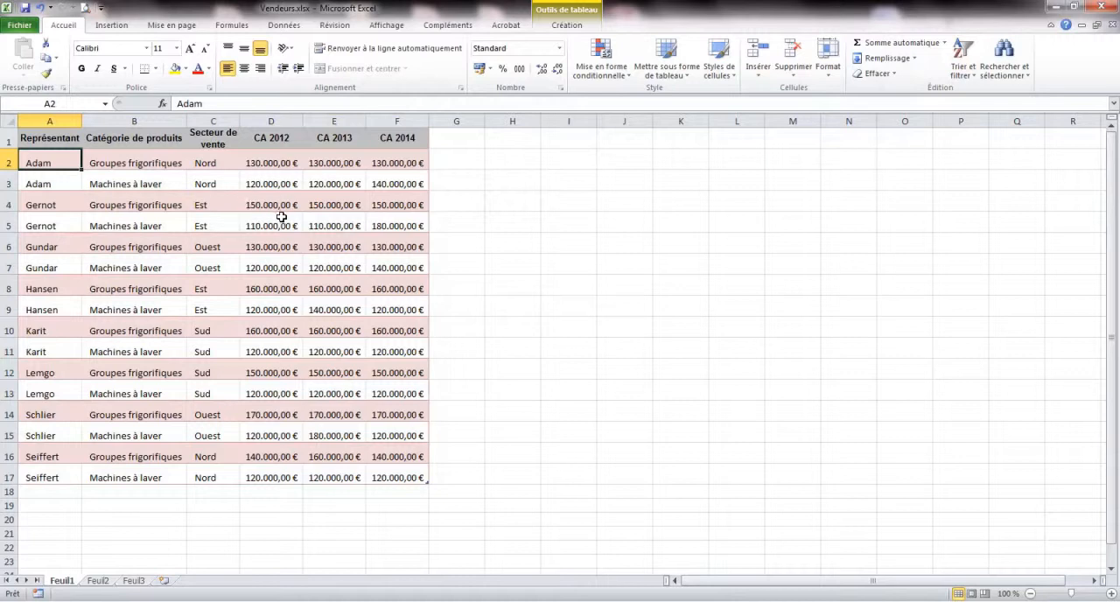
pyautogui.click(974, 81)
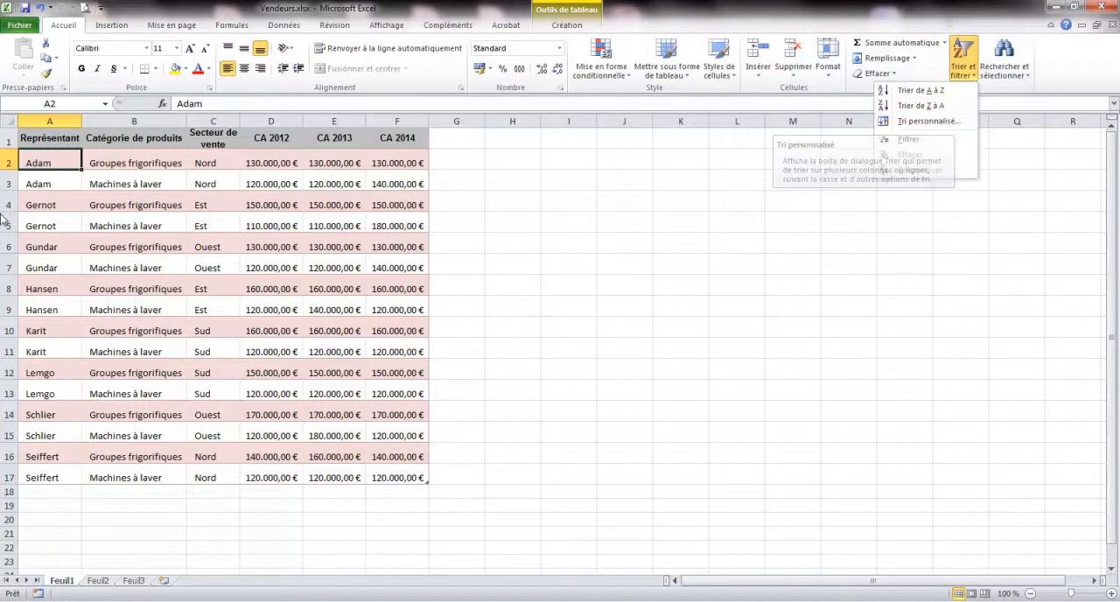
pyautogui.click(954, 124)
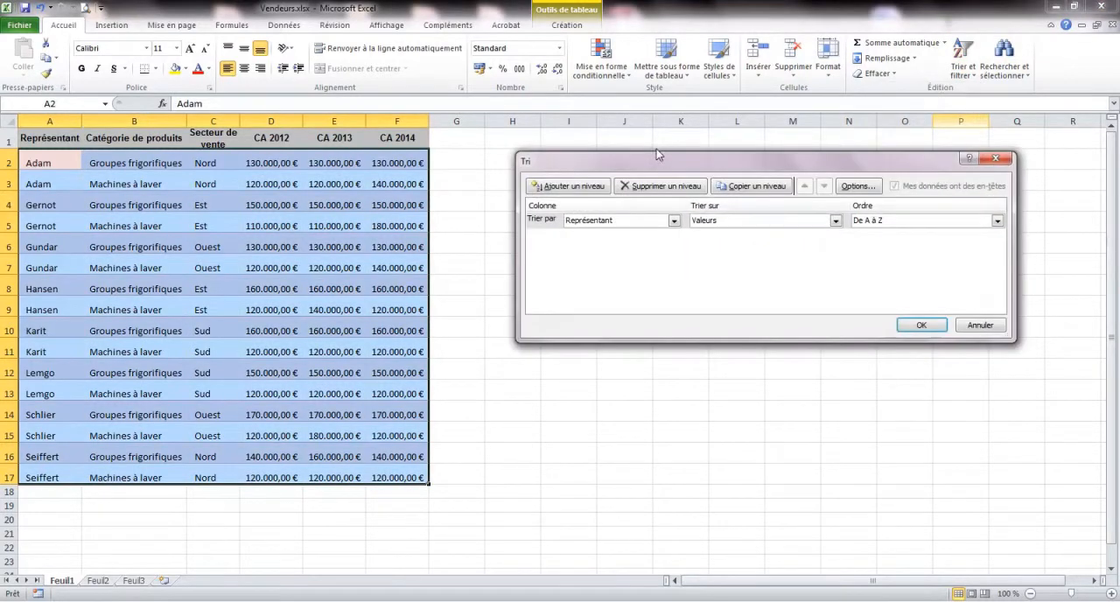
pyautogui.moveTo(655, 160); pyautogui.dragTo(462, 118)
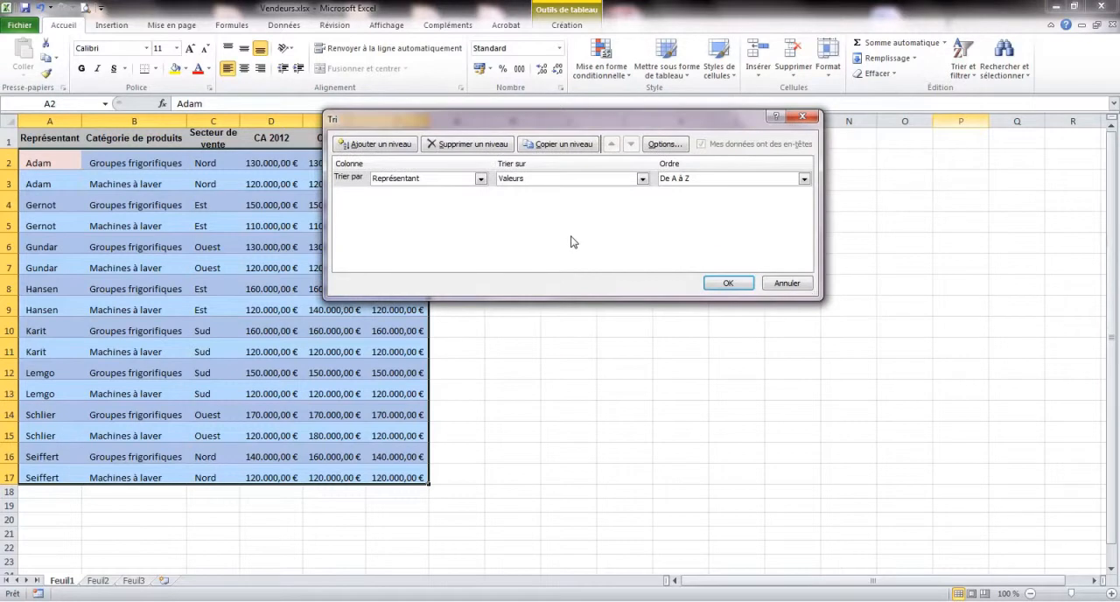
pyautogui.click(480, 178)
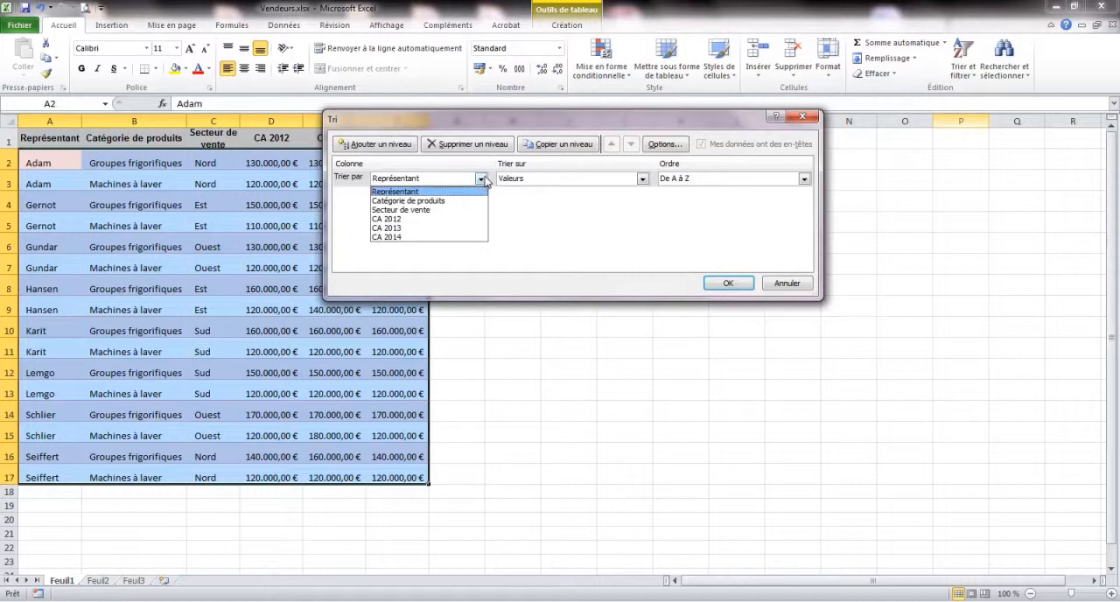
pyautogui.click(425, 212)
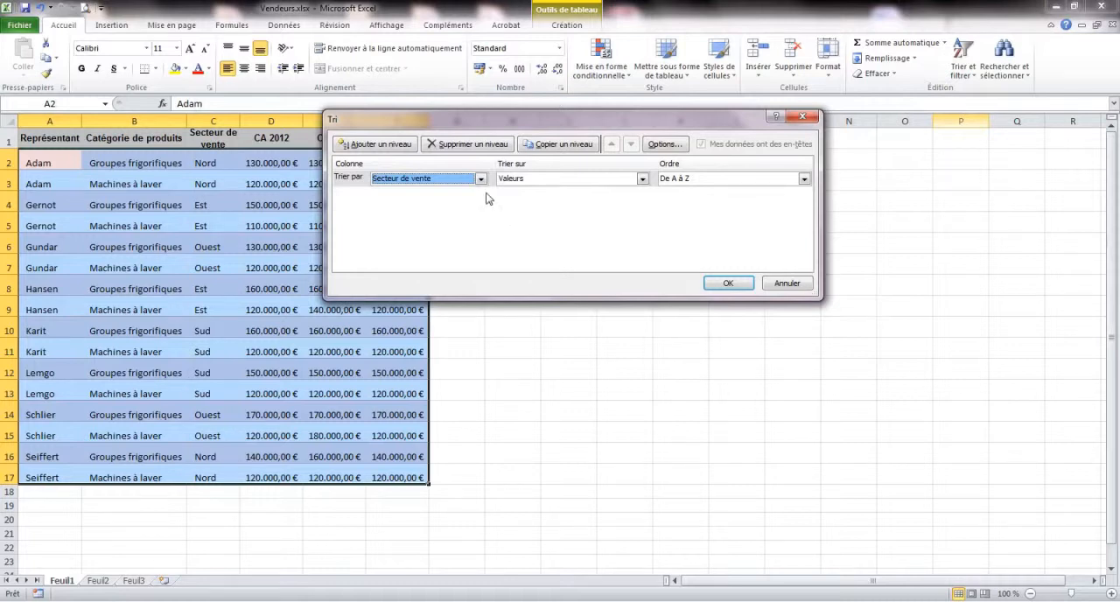
# Add a second sort level on CA 2014, from smallest to largest, and apply the custom sort.
pyautogui.click(394, 147)
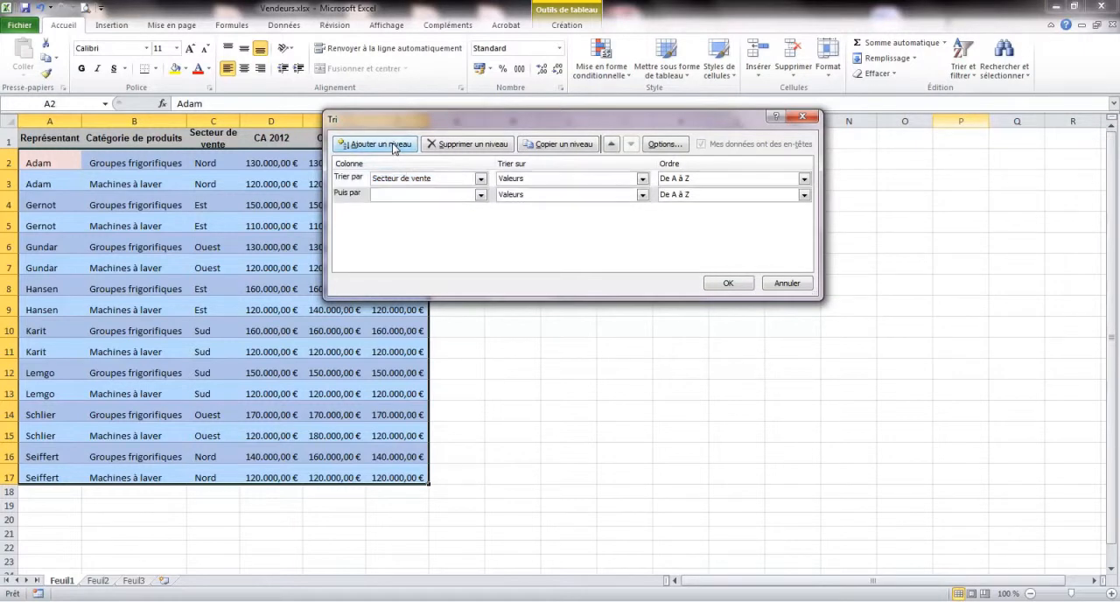
pyautogui.click(481, 194)
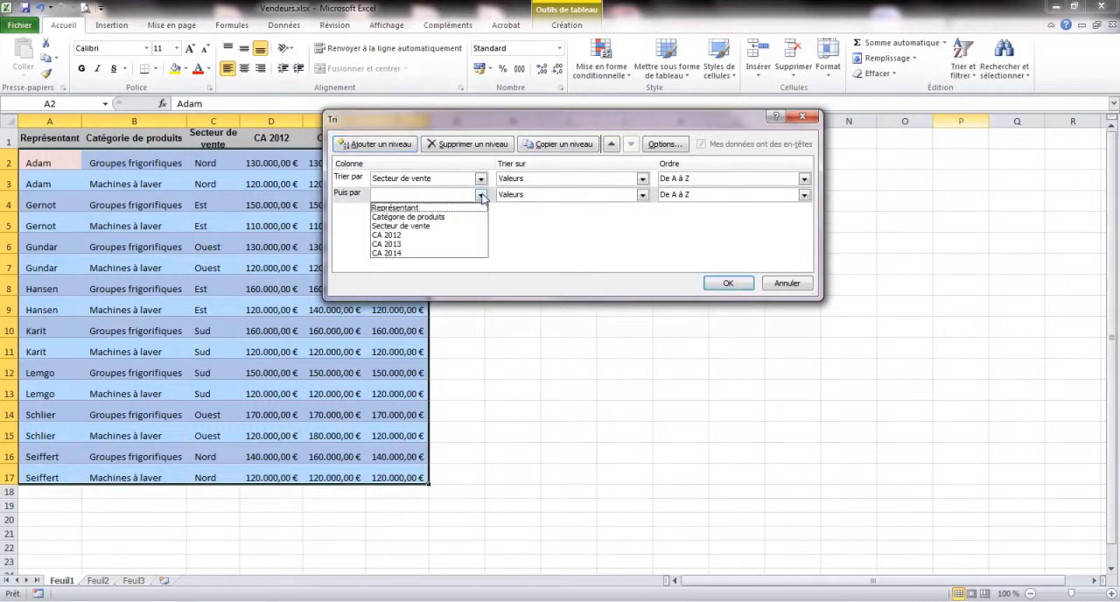
pyautogui.click(412, 235)
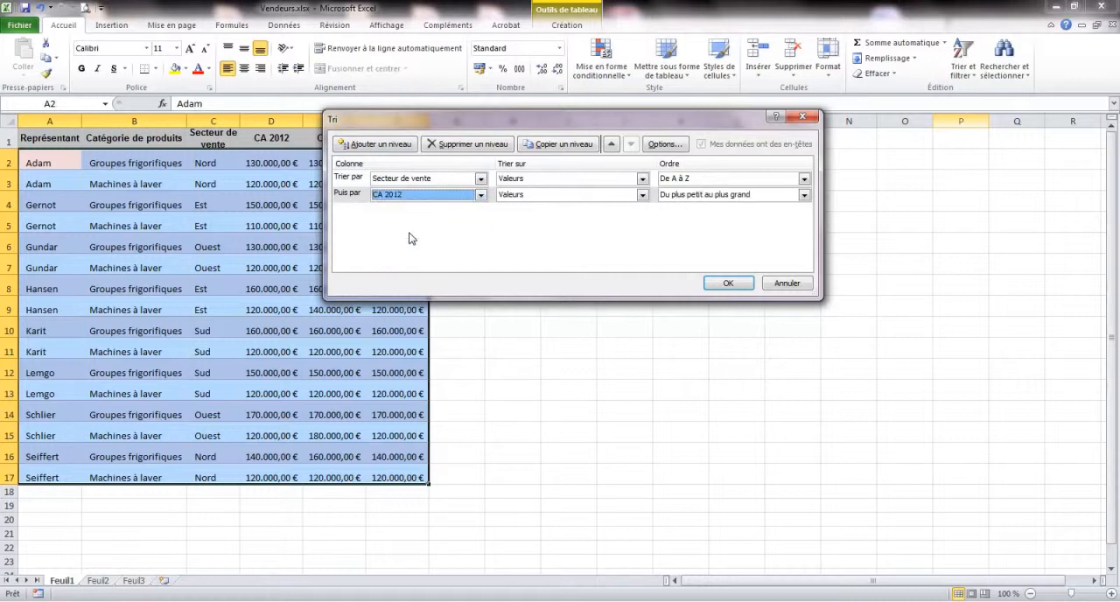
pyautogui.click(480, 195)
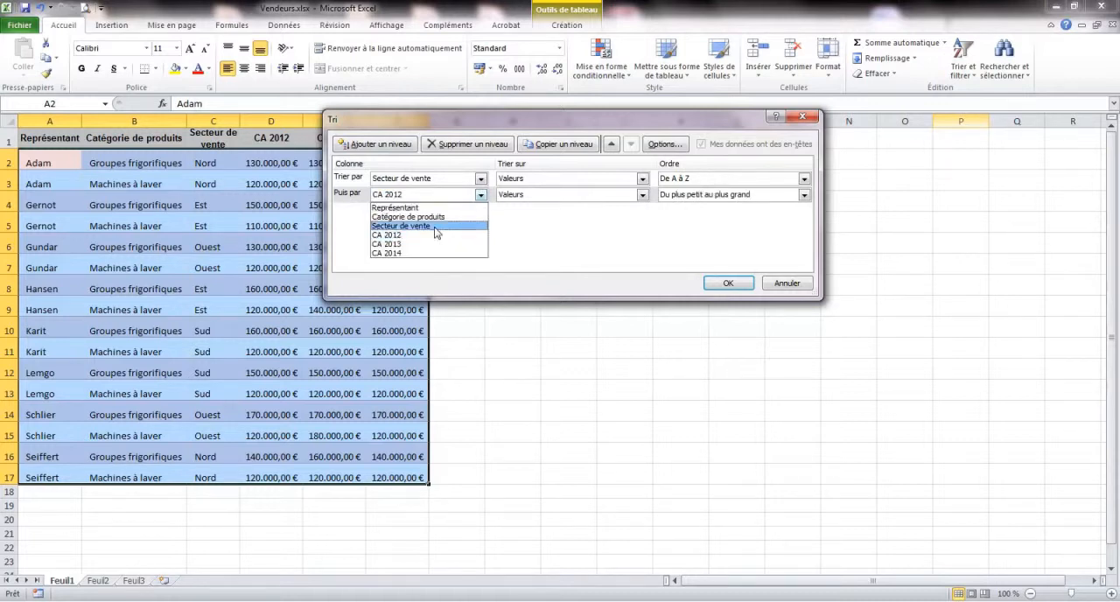
pyautogui.click(420, 253)
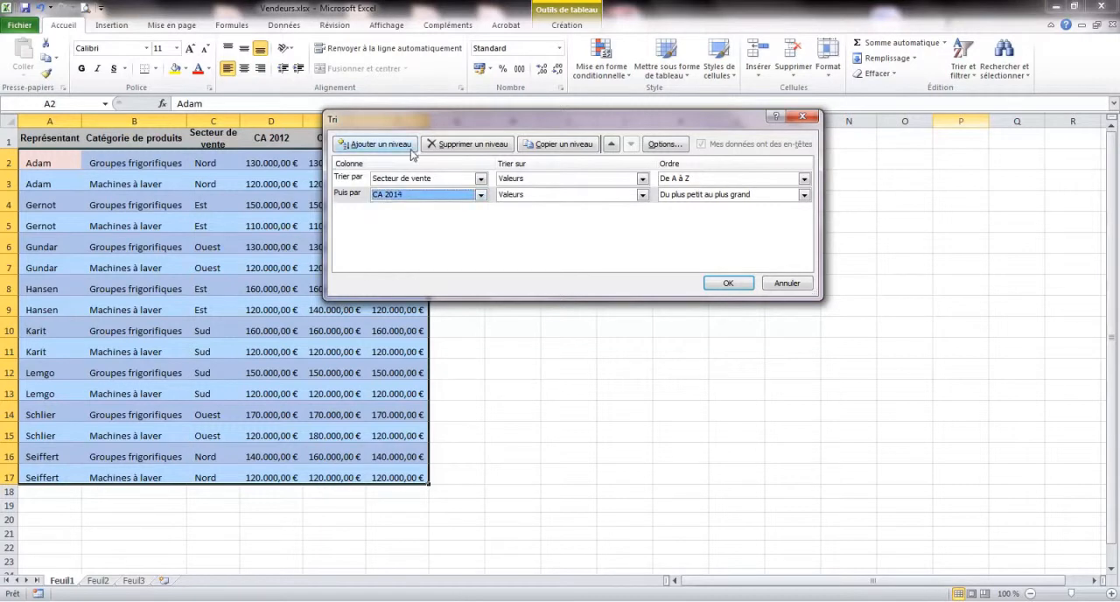
pyautogui.moveTo(399, 124); pyautogui.dragTo(463, 111)
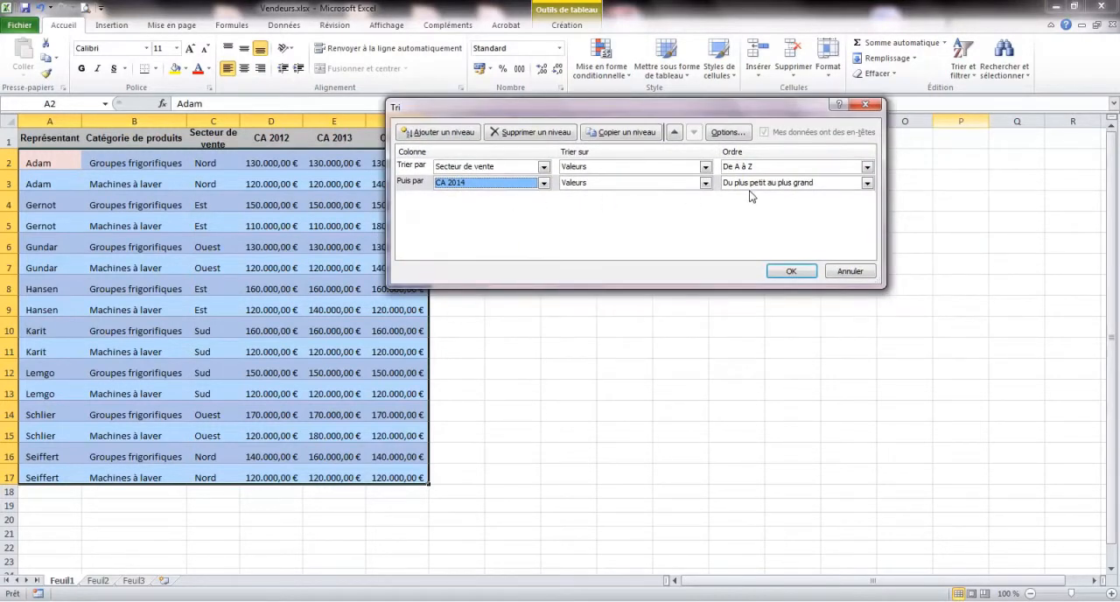
pyautogui.click(791, 273)
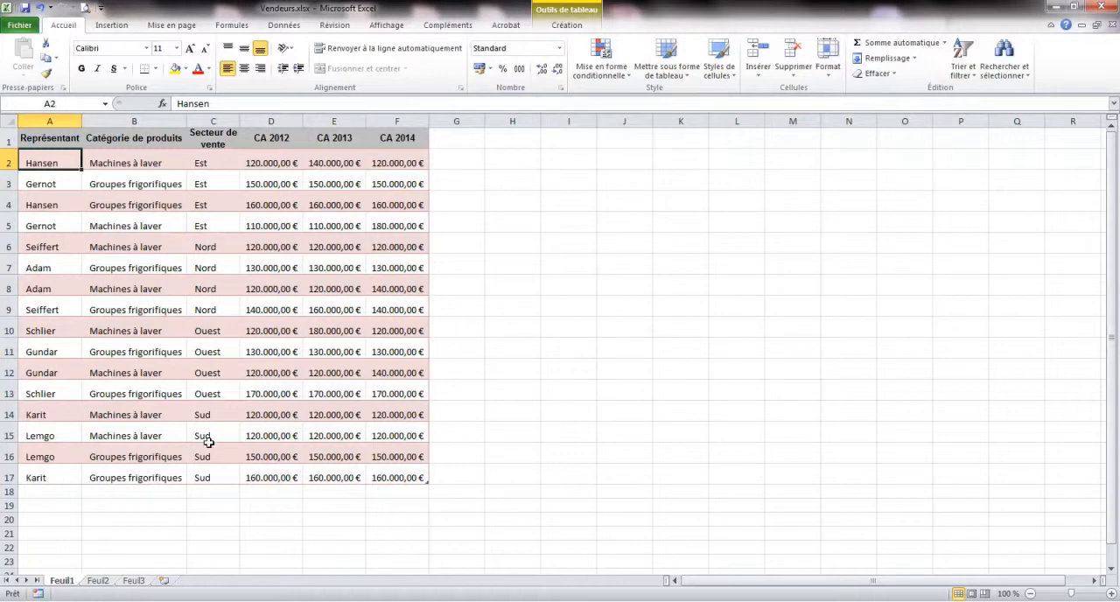
# Turn on filtering for the table so its column headers get filter controls.
pyautogui.click(402, 162)
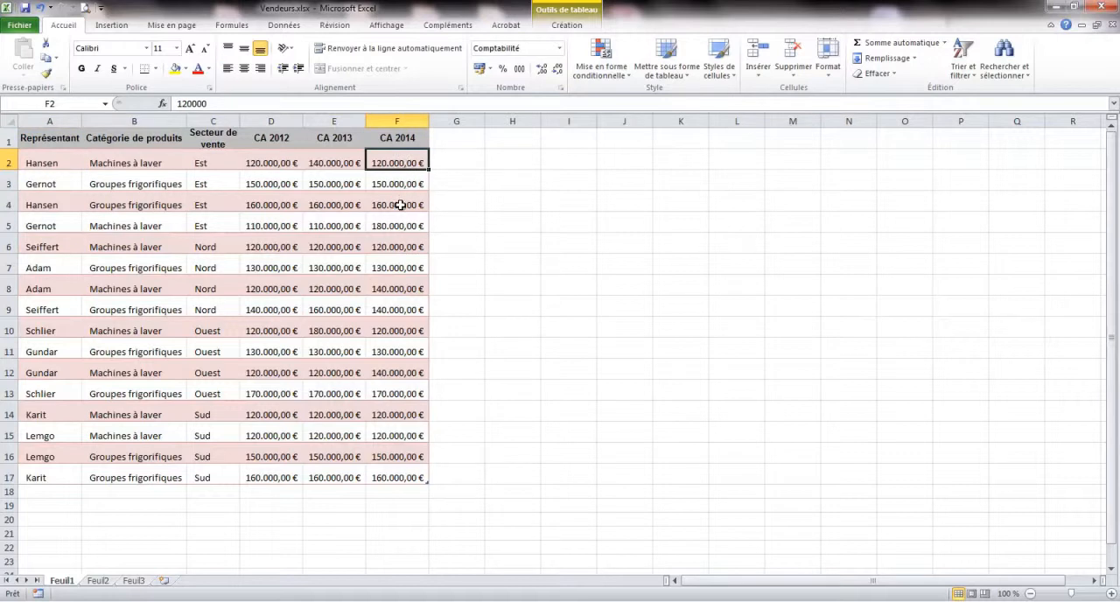
pyautogui.click(399, 246)
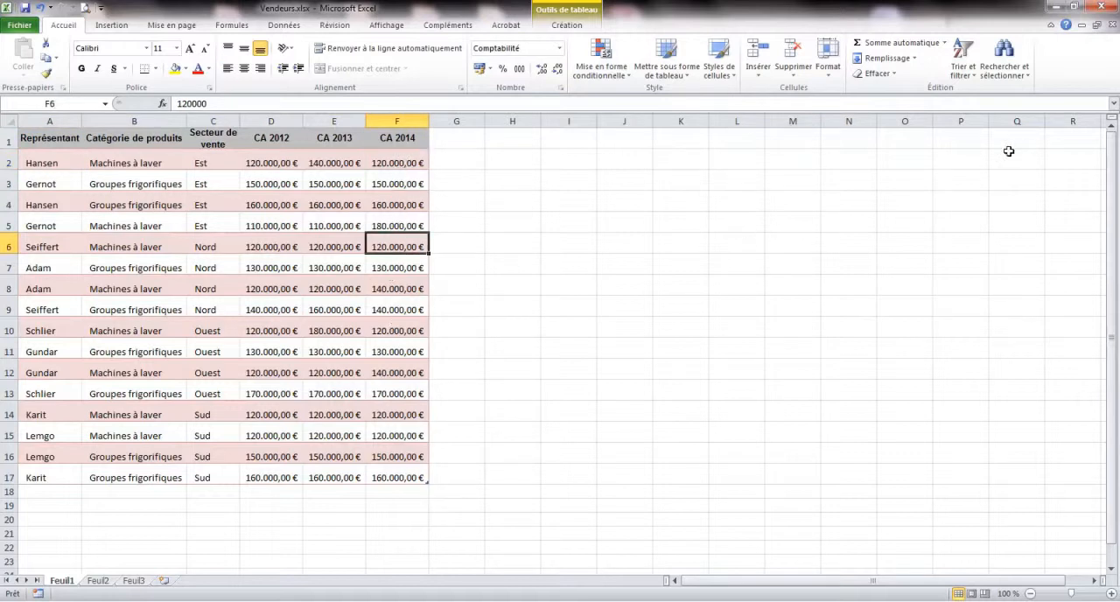
pyautogui.click(973, 78)
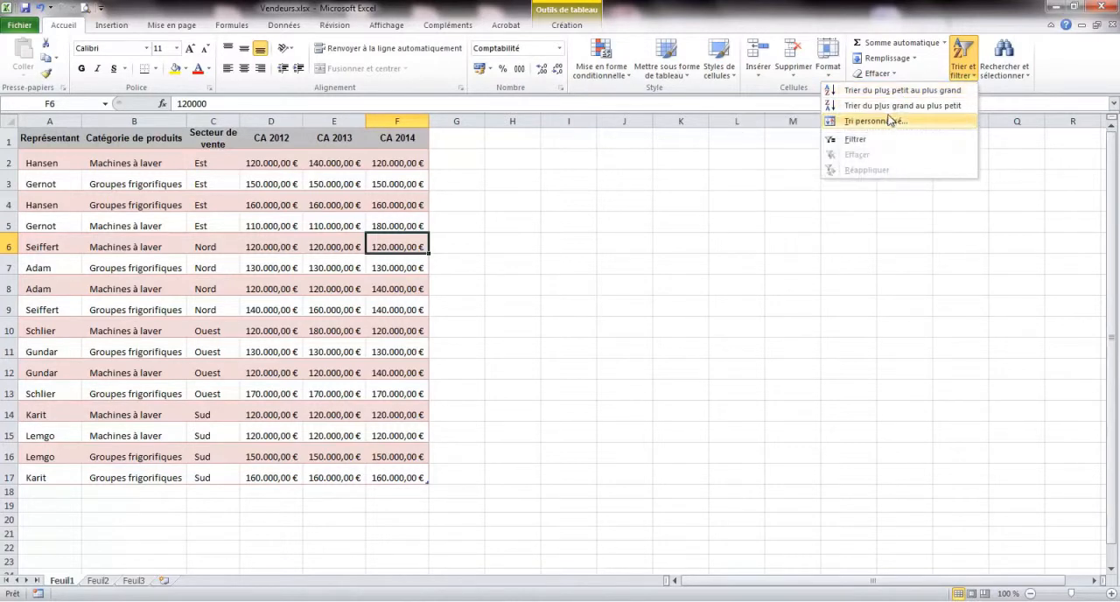
pyautogui.click(330, 228)
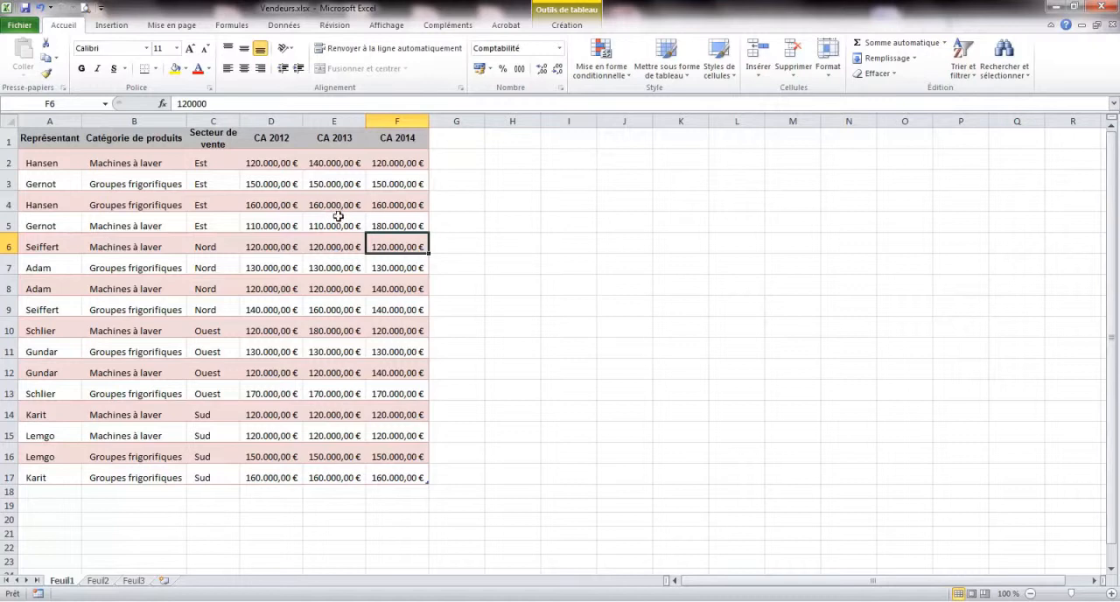
pyautogui.click(974, 82)
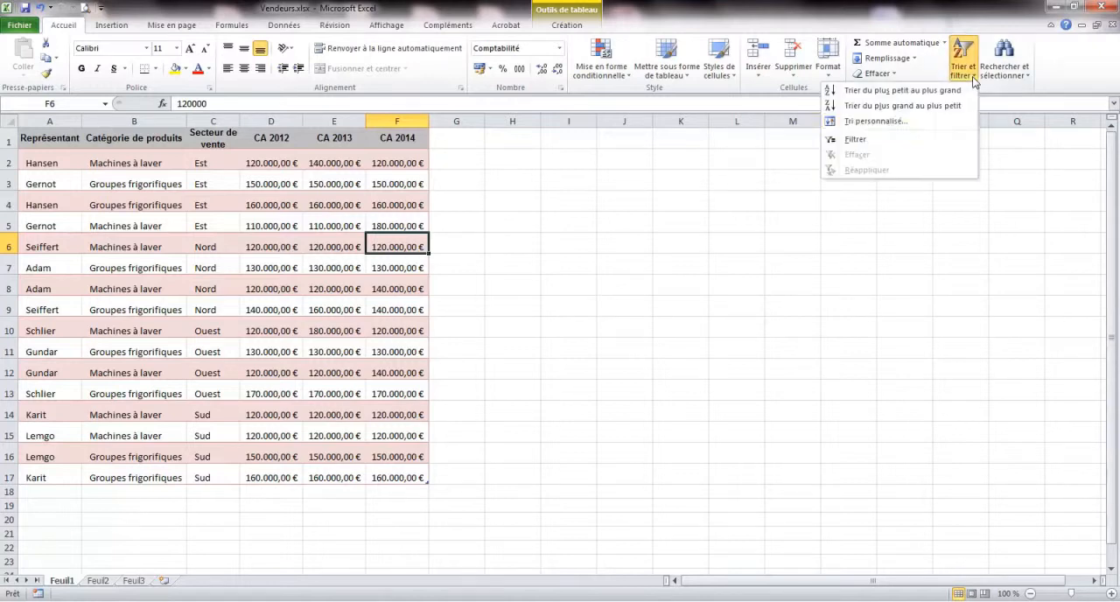
pyautogui.click(856, 140)
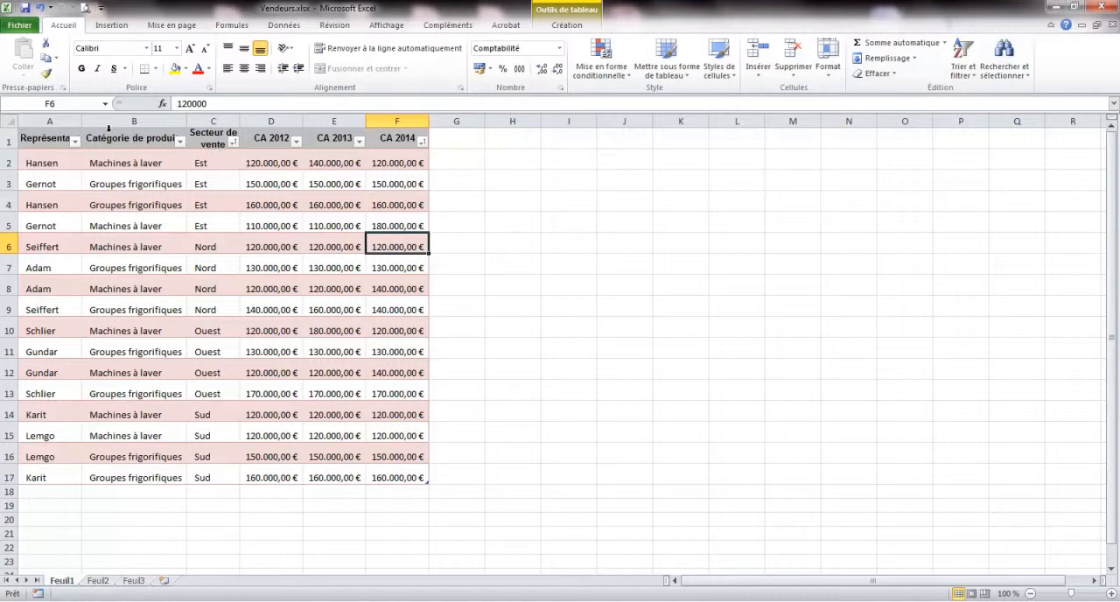
# Filter Catégorie de produits to show only Machines à laver.
pyautogui.click(181, 141)
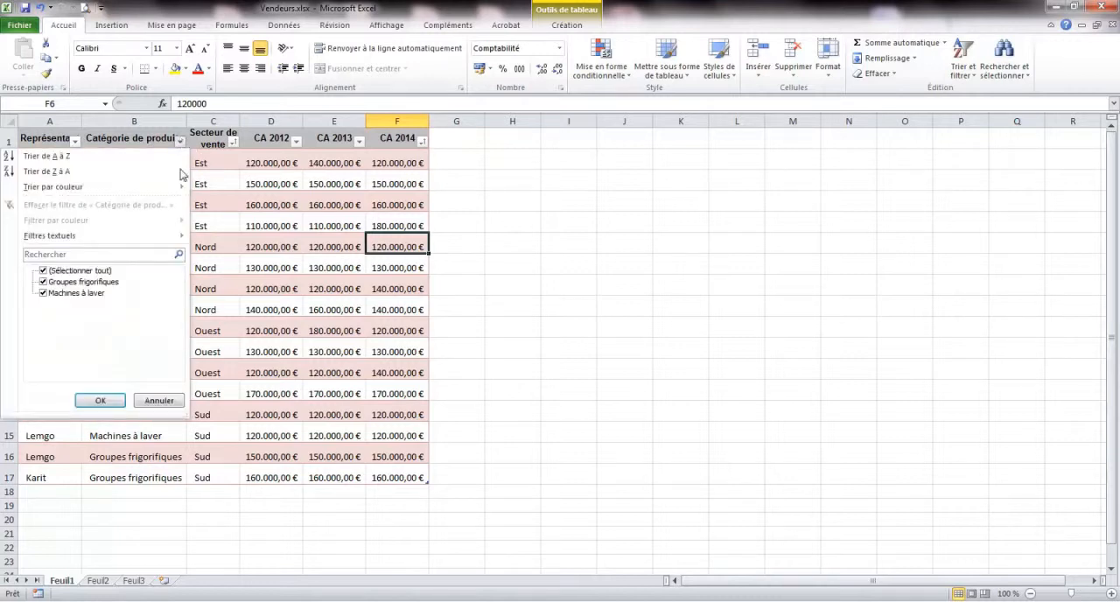
pyautogui.click(43, 281)
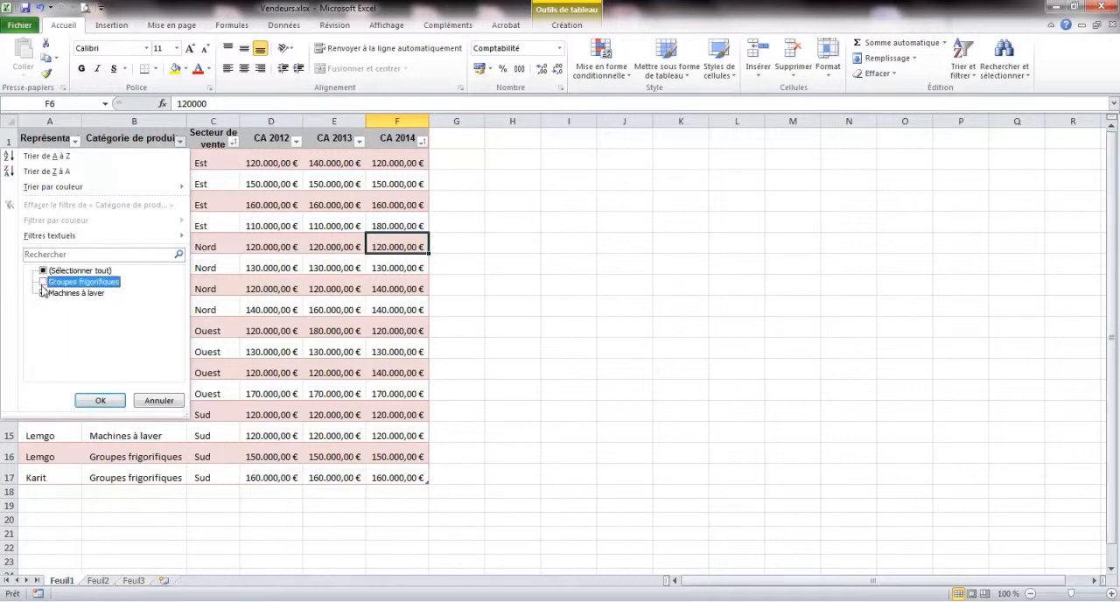
pyautogui.click(100, 402)
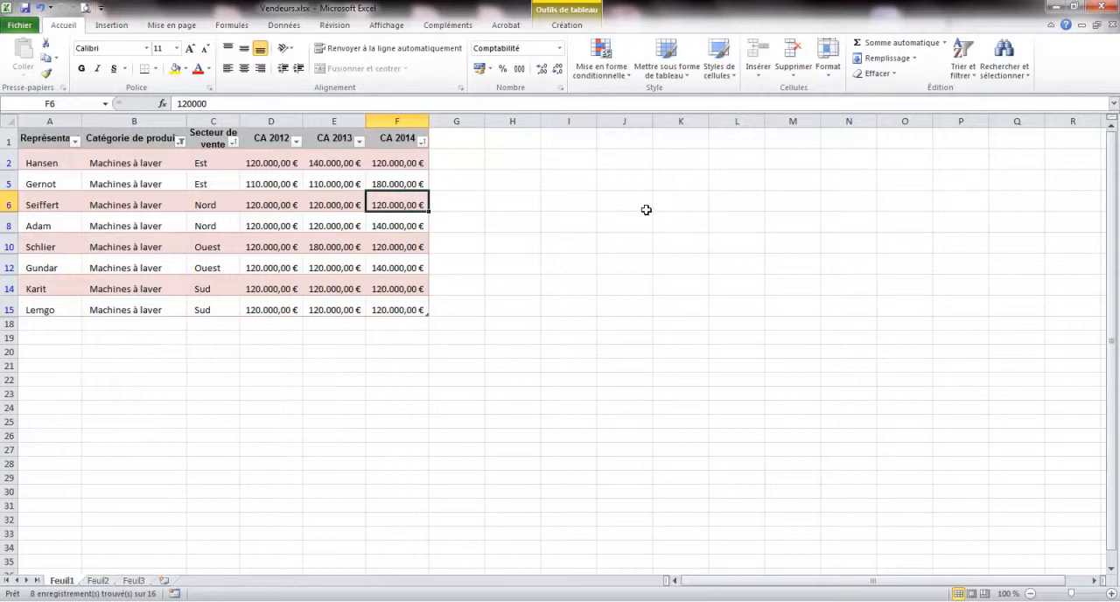
# Turn the table's filtering off to show all rows and switch it back on.
pyautogui.click(296, 28)
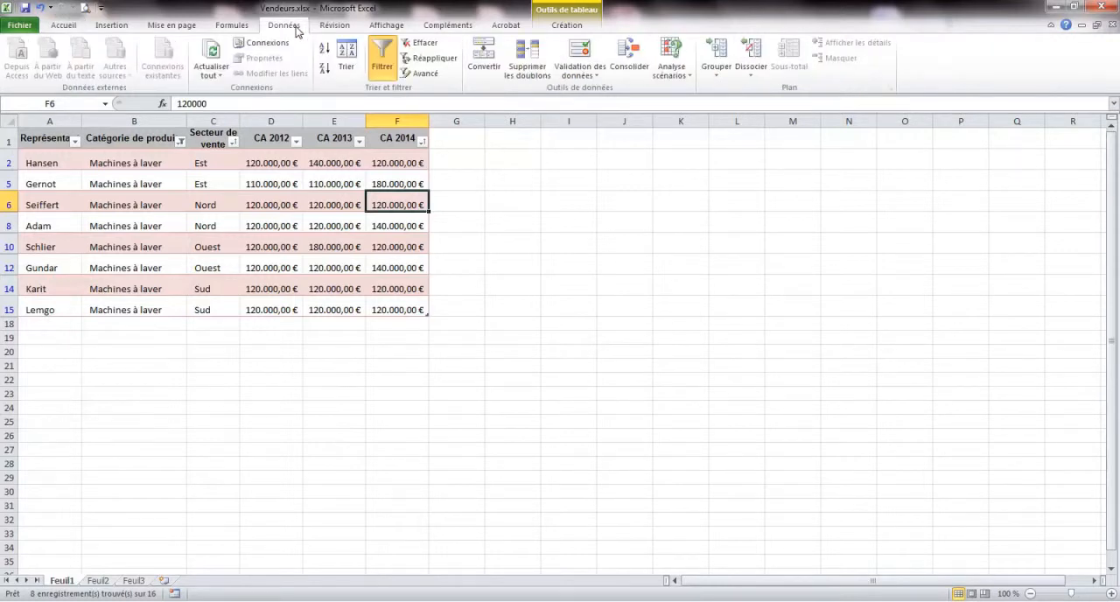
pyautogui.click(386, 63)
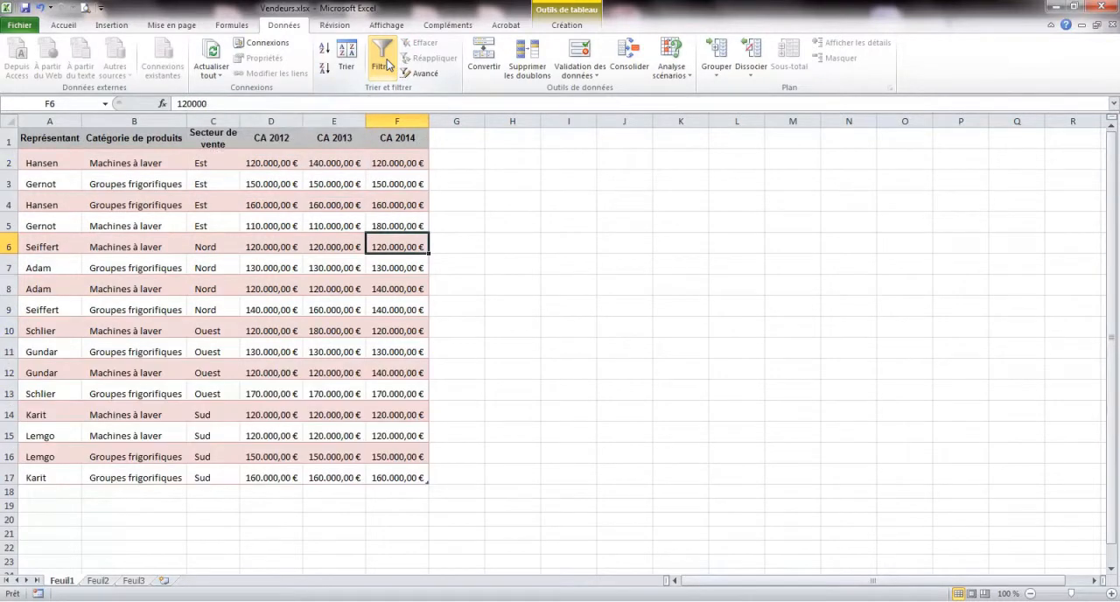
pyautogui.click(386, 64)
pyautogui.click(386, 63)
pyautogui.click(386, 63)
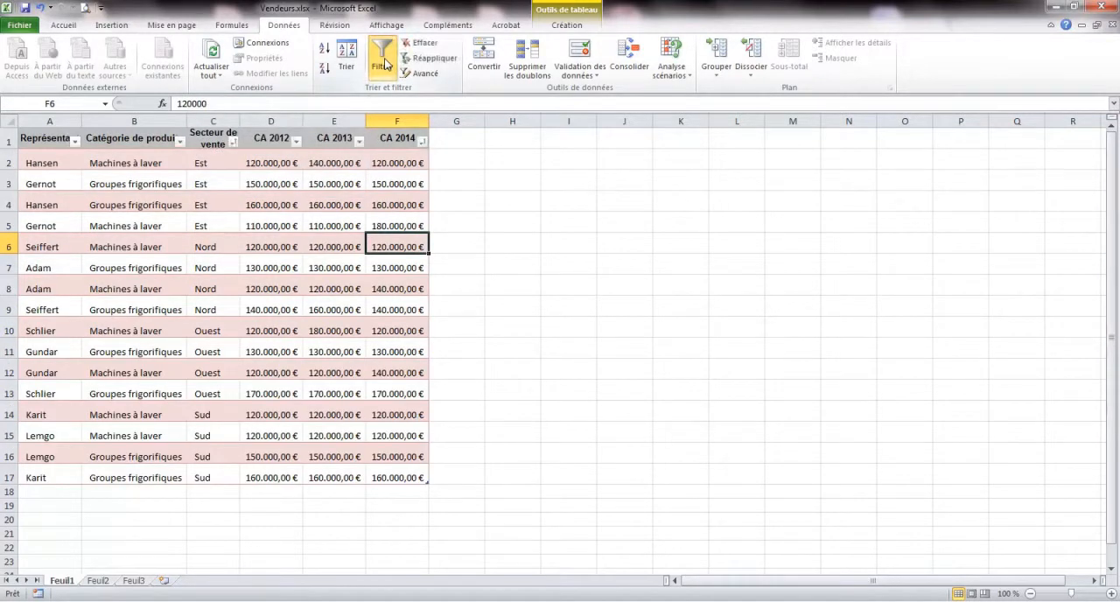
# Clear the filter and sort state of the table while keeping filtering enabled.
pyautogui.click(69, 25)
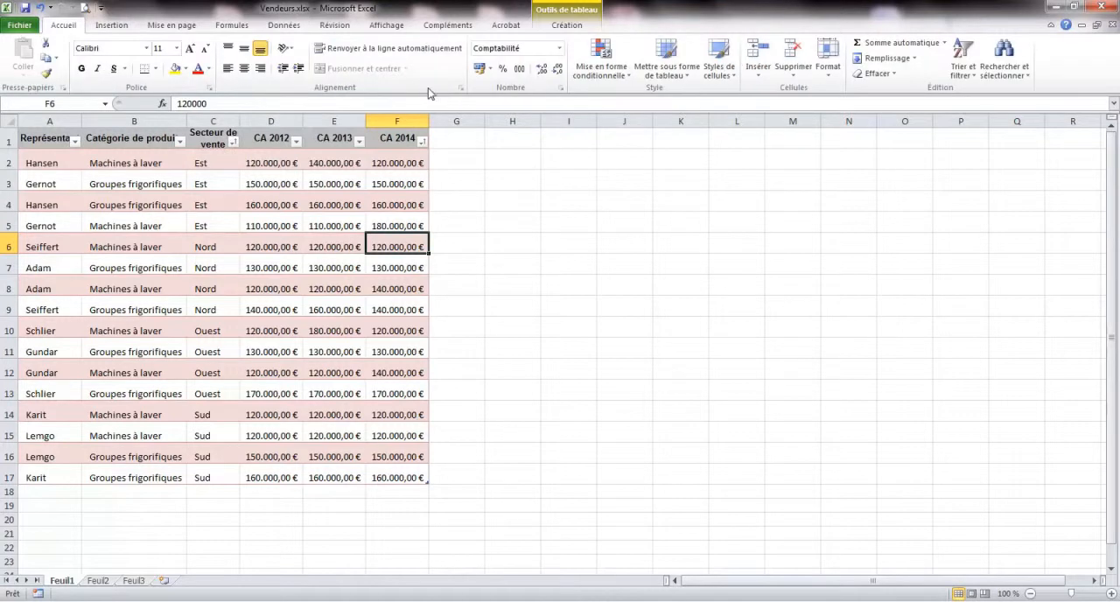
pyautogui.click(964, 70)
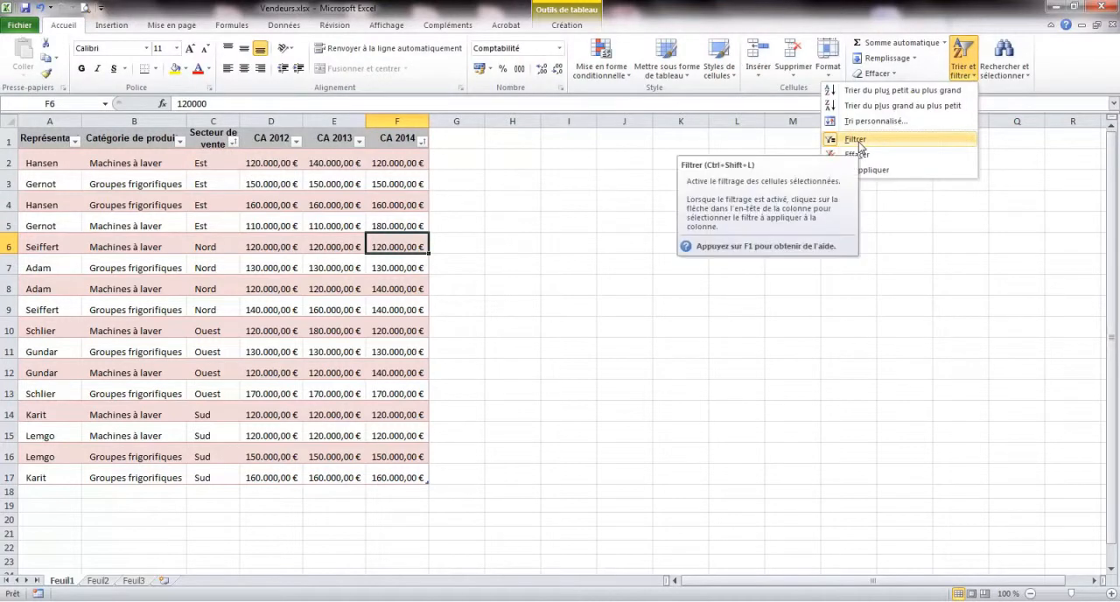
pyautogui.click(864, 154)
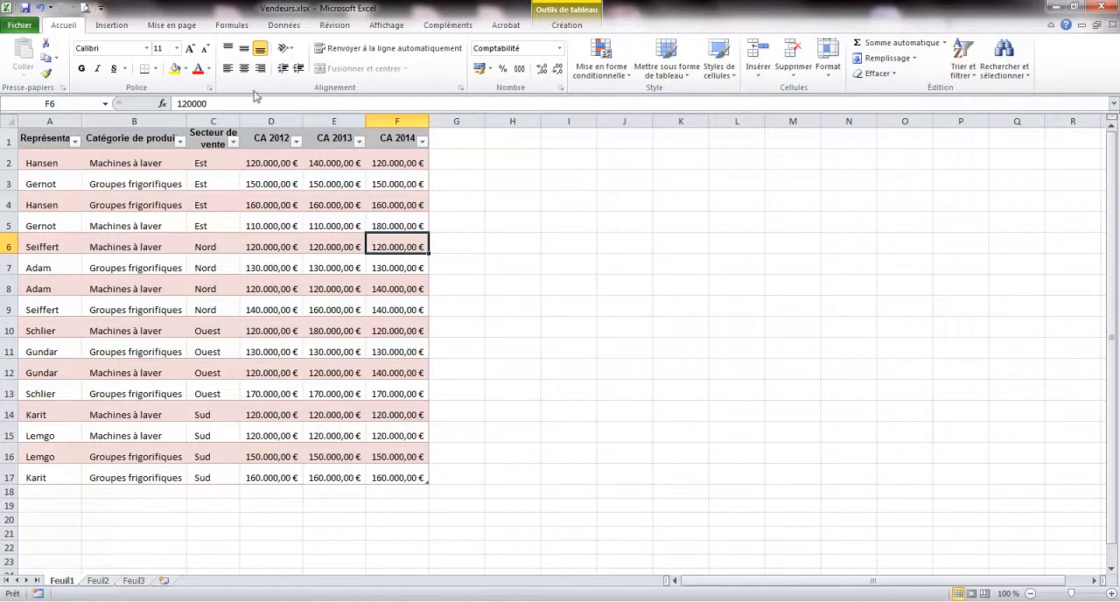
# Filter the CA 2014 column with a number filter to show only values greater than or equal to 150.000,00 €.
pyautogui.click(285, 25)
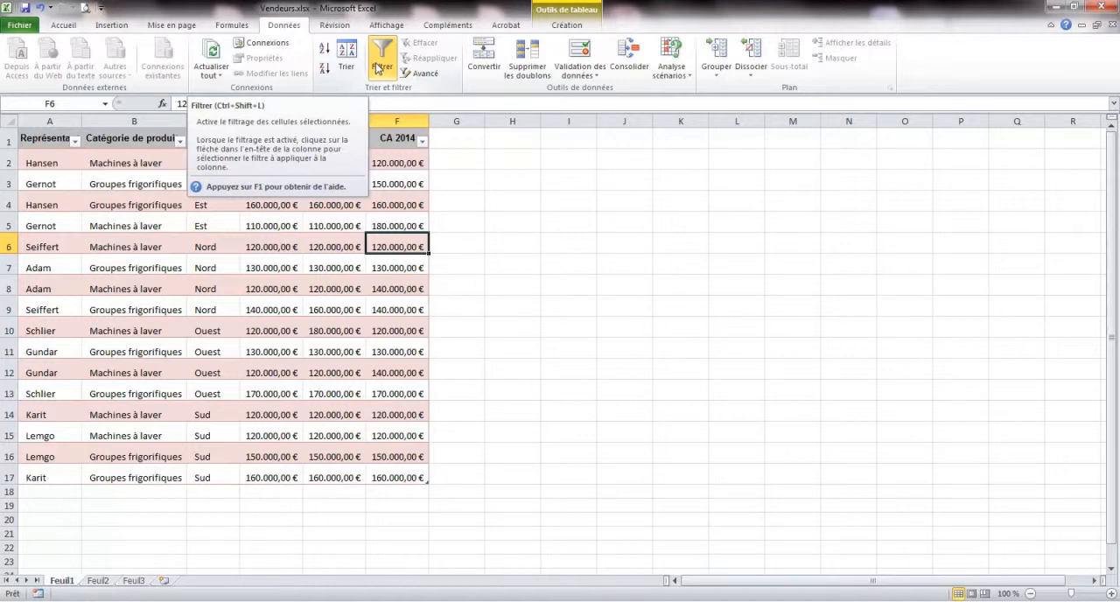
pyautogui.click(423, 144)
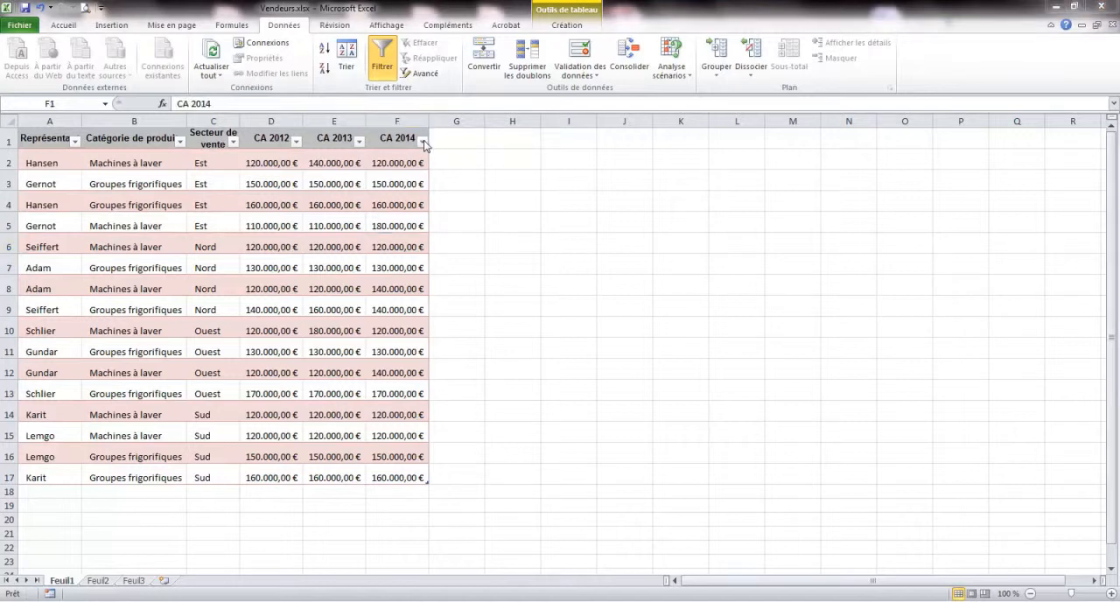
pyautogui.click(423, 141)
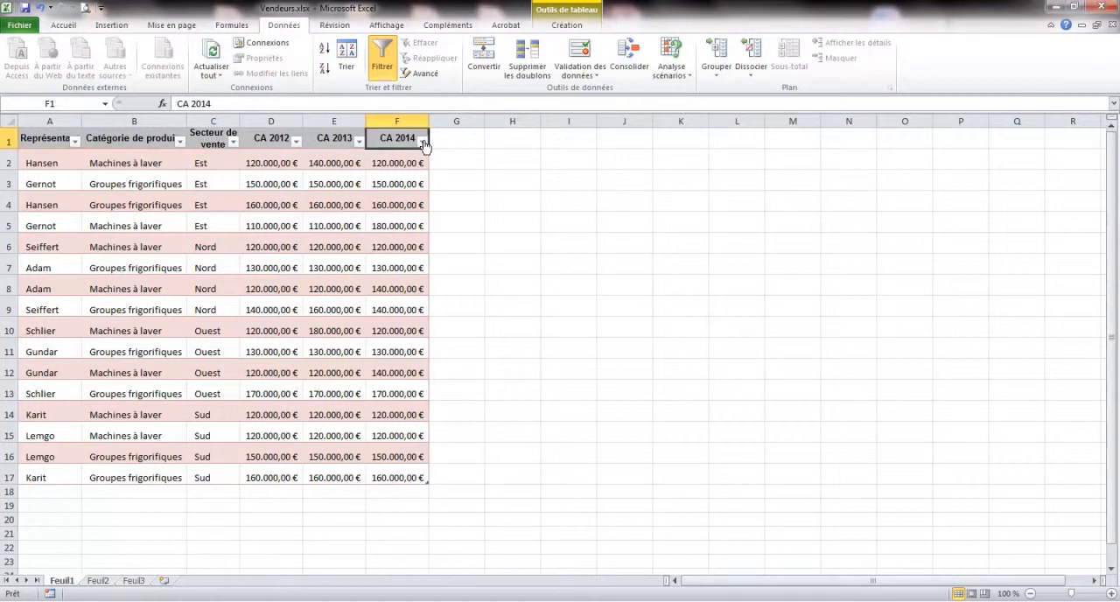
pyautogui.click(424, 142)
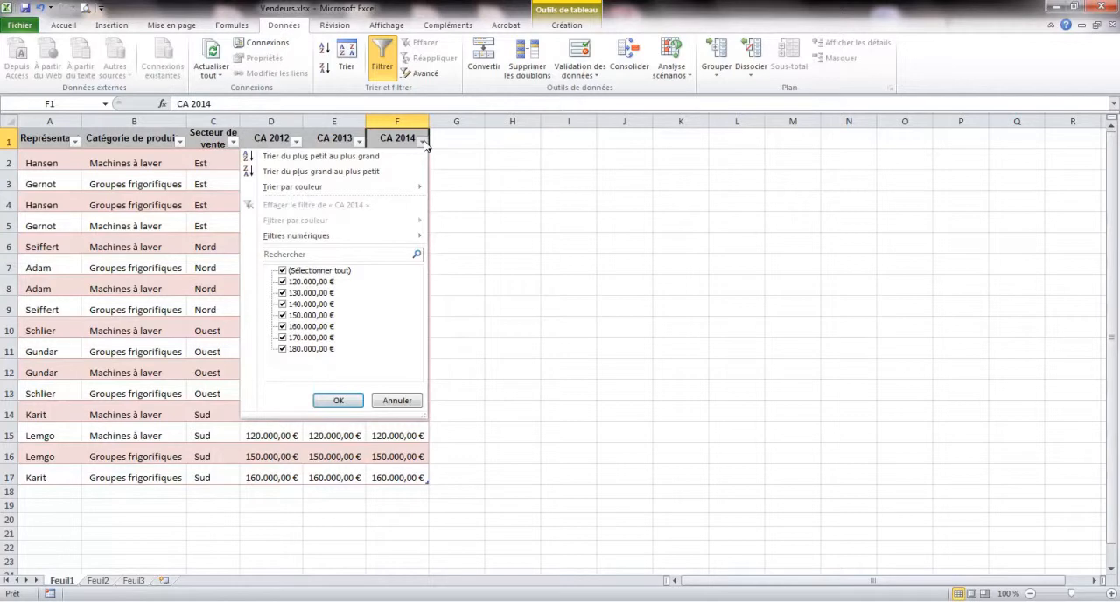
pyautogui.moveTo(306, 238)
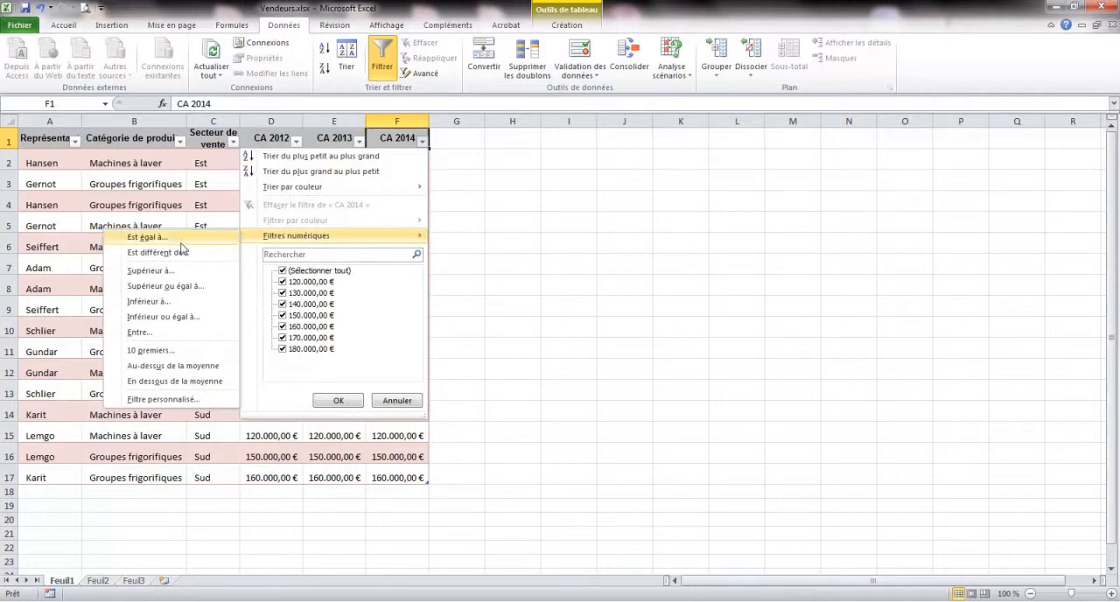
pyautogui.click(202, 286)
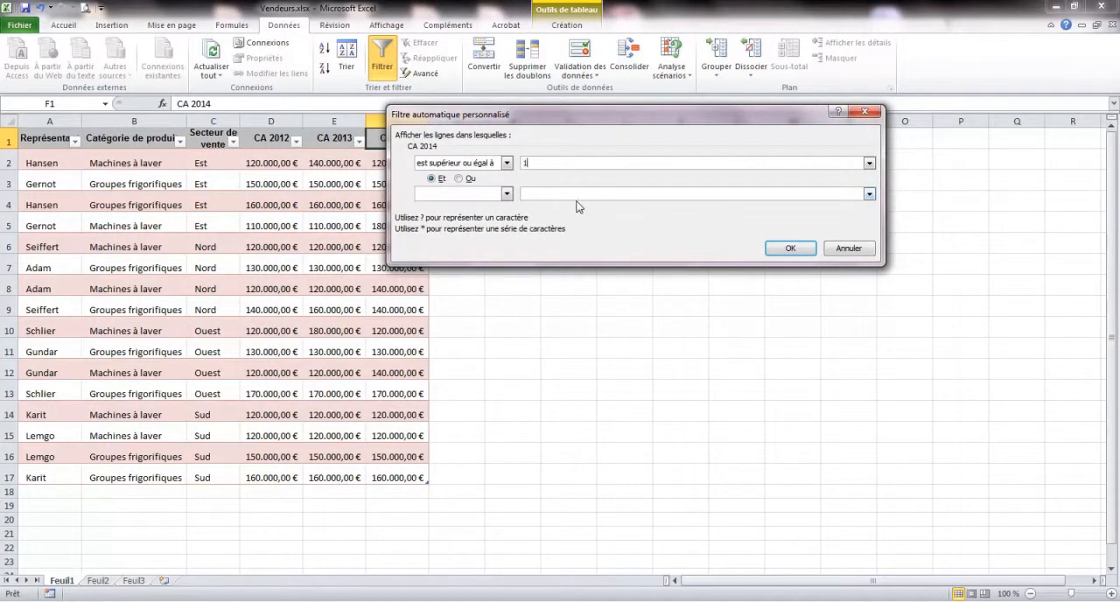
pyautogui.click(869, 163)
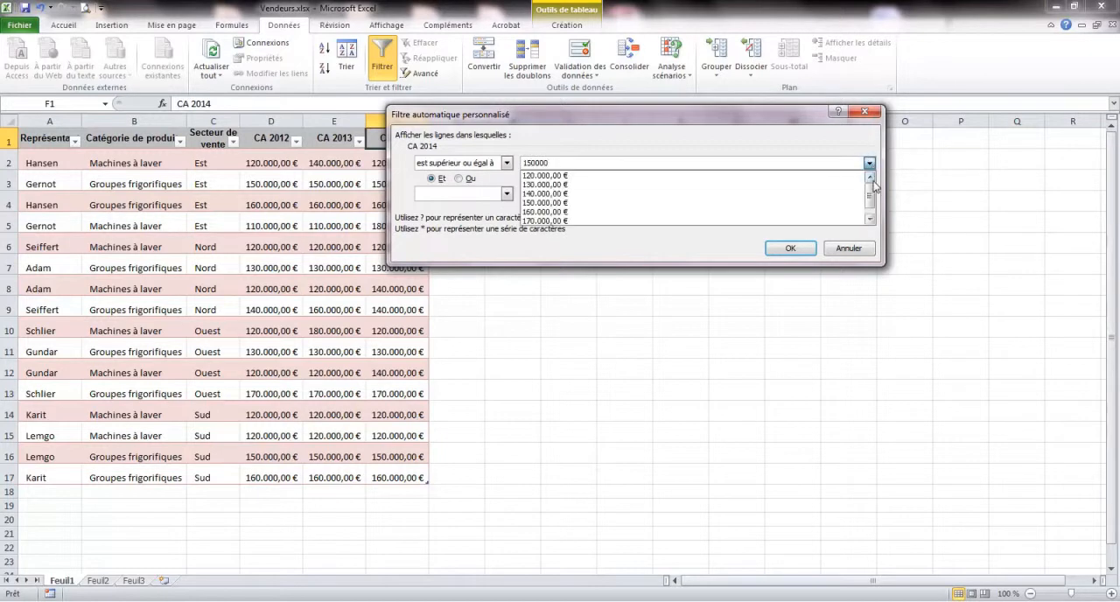
pyautogui.moveTo(870, 193)
pyautogui.mouseDown()
pyautogui.moveTo(870, 208)
pyautogui.moveTo(873, 190)
pyautogui.mouseUp()
pyautogui.click(577, 203)
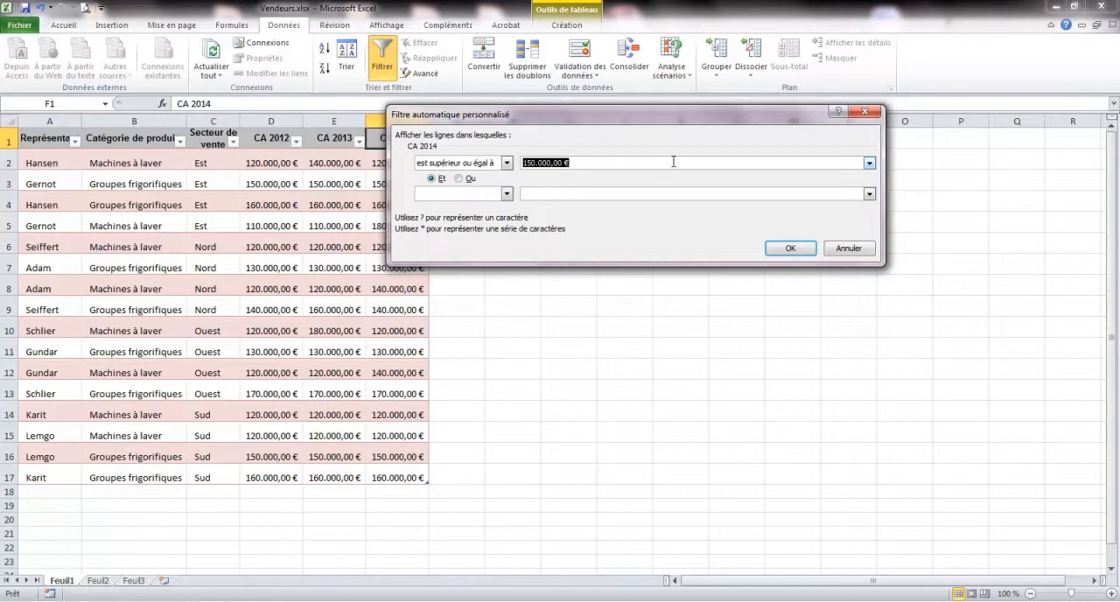
pyautogui.click(790, 250)
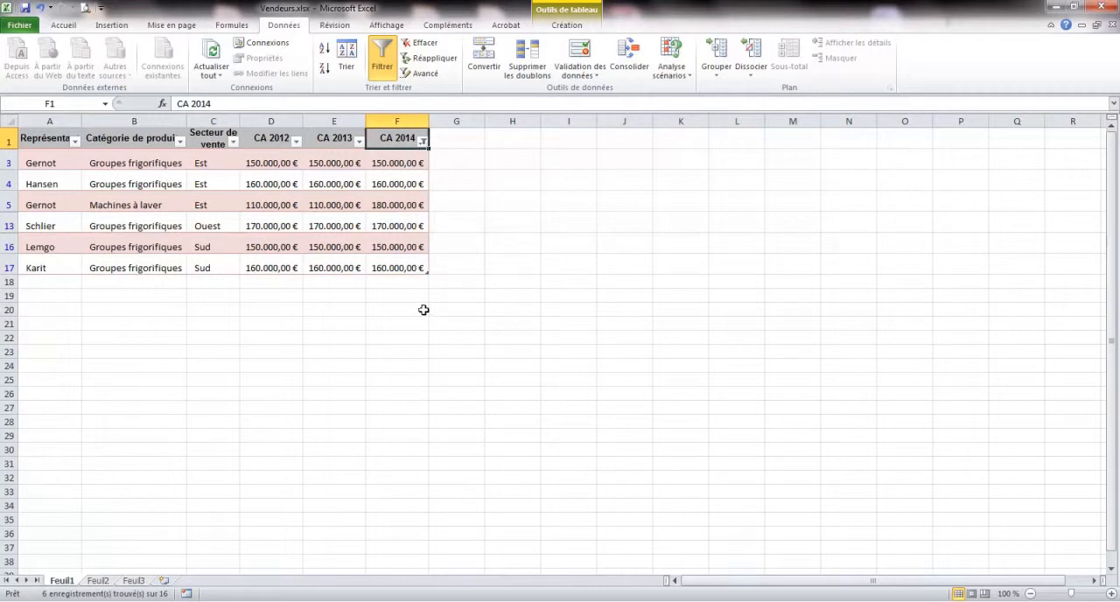
# Remove the CA 2014 filter by turning the table's filtering off and re-enabling it.
pyautogui.click(381, 72)
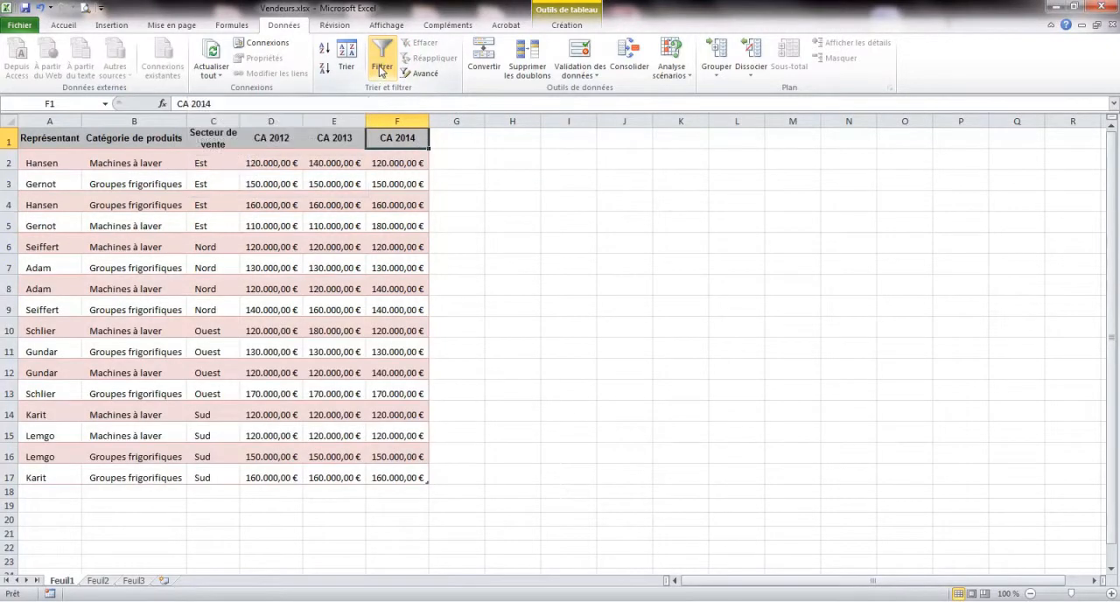
pyautogui.click(381, 72)
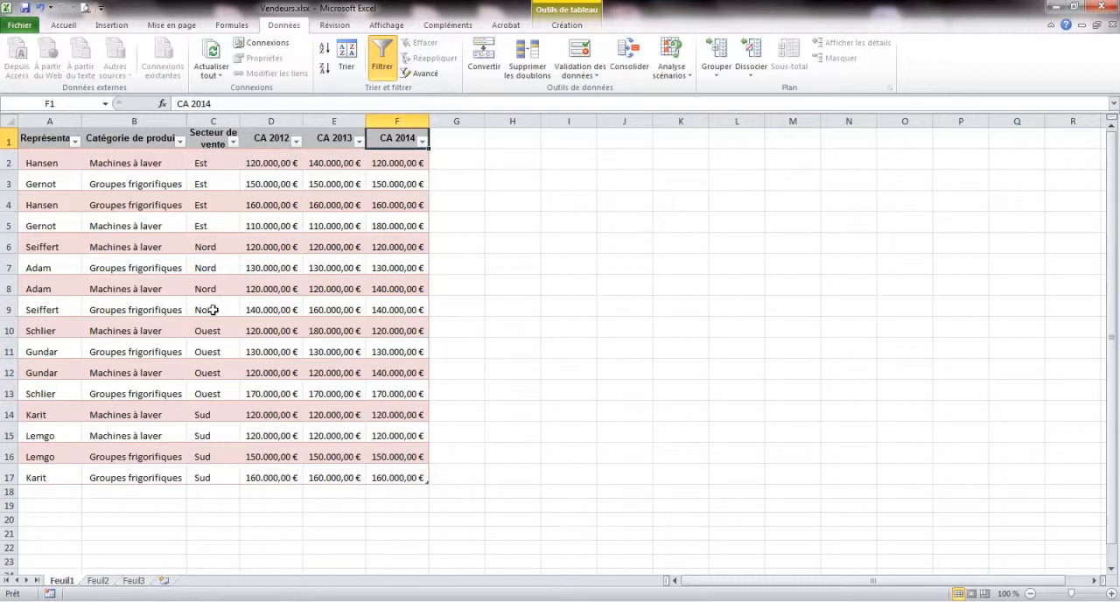
pyautogui.click(235, 144)
pyautogui.moveTo(123, 242)
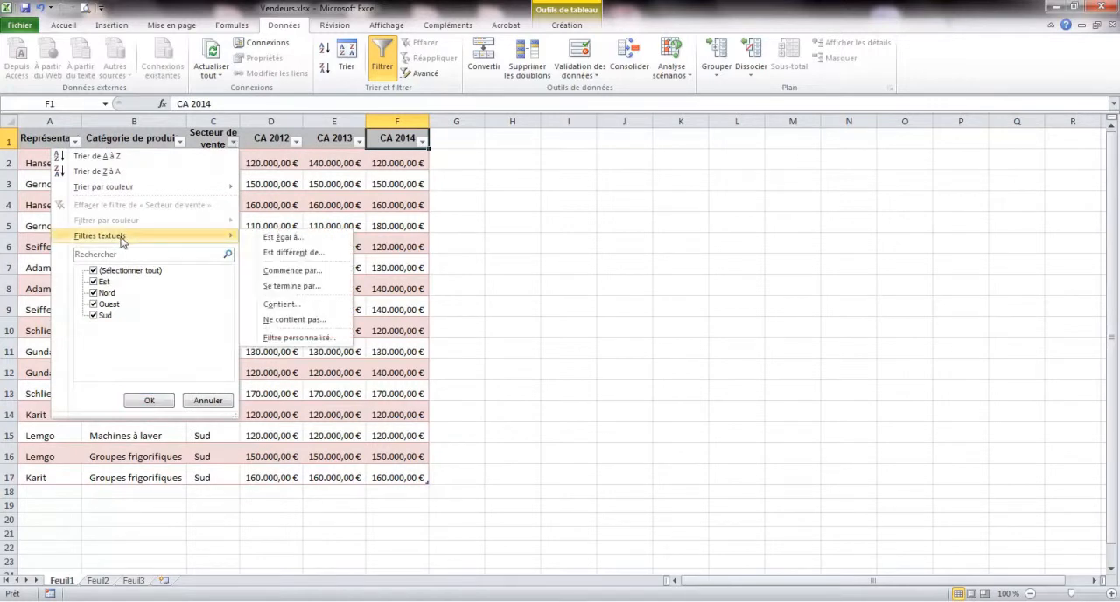
pyautogui.click(423, 143)
pyautogui.click(423, 143)
pyautogui.moveTo(343, 240)
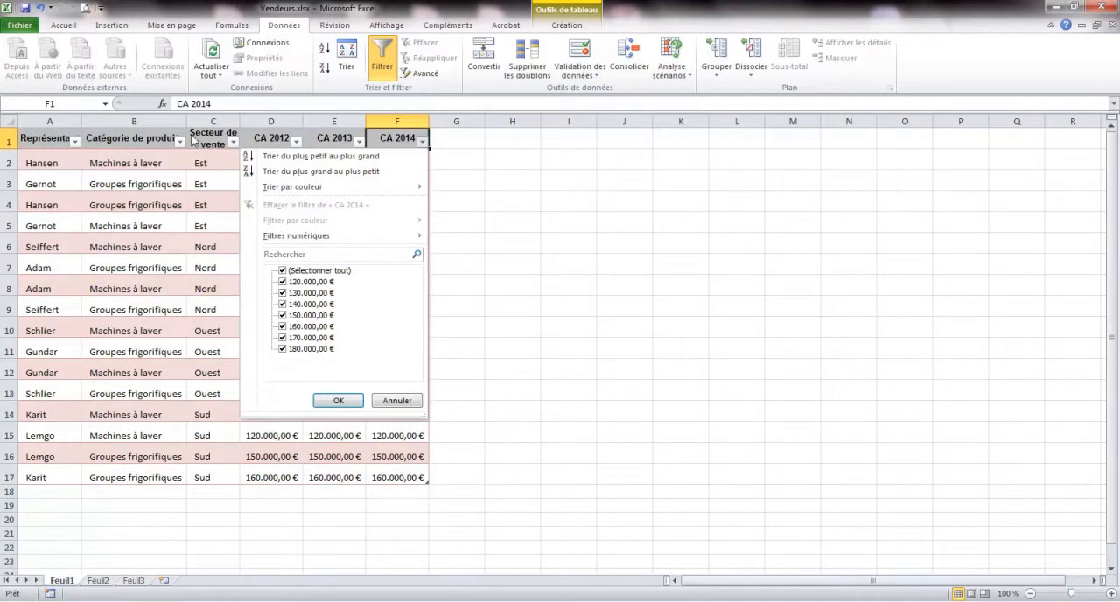
# Try to filter Secteur de vente to rows equal to Nord or Est, without a comparison operator for Est.
pyautogui.click(235, 147)
pyautogui.click(234, 146)
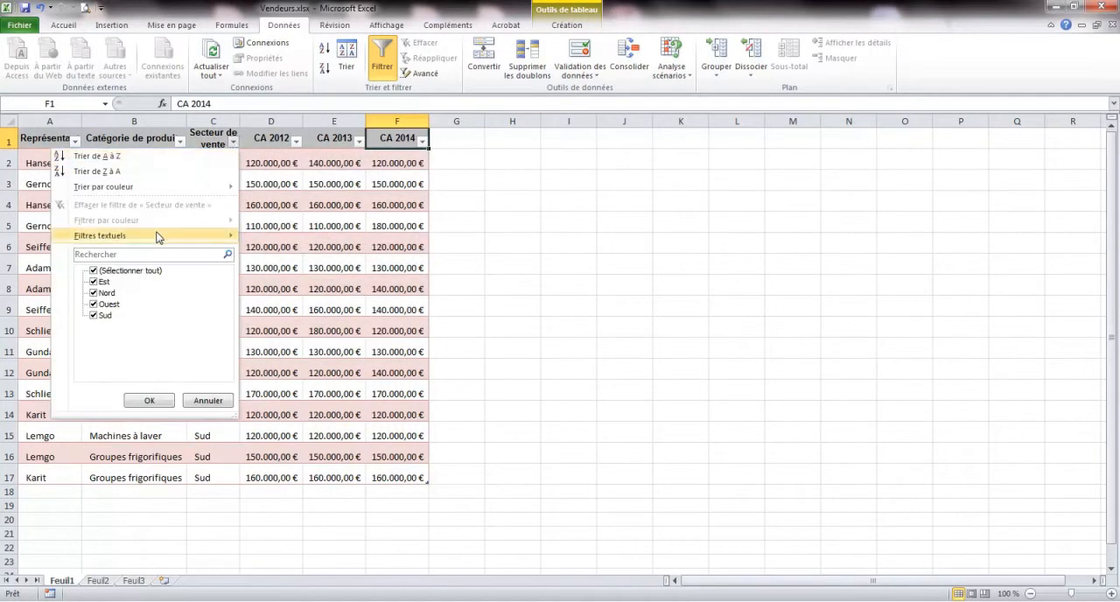
pyautogui.moveTo(155, 237)
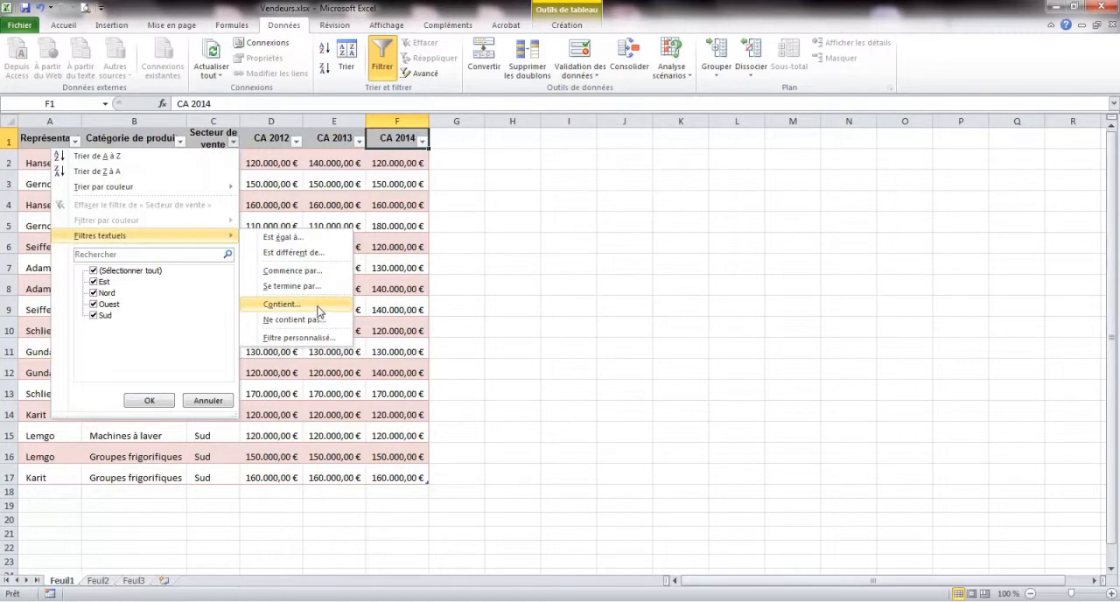
pyautogui.click(309, 241)
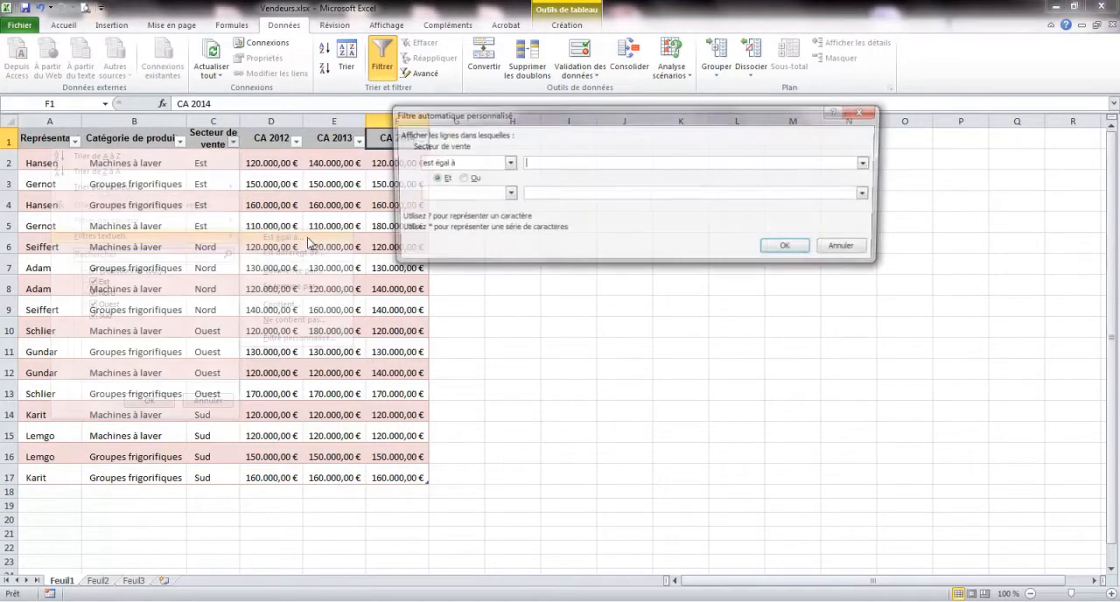
pyautogui.click(869, 163)
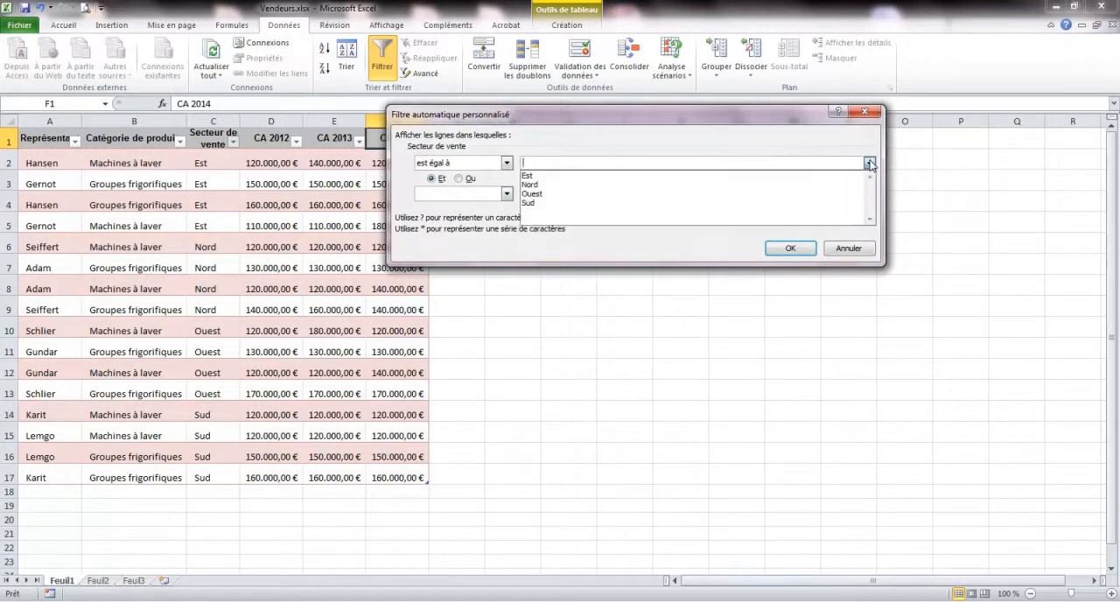
pyautogui.click(641, 186)
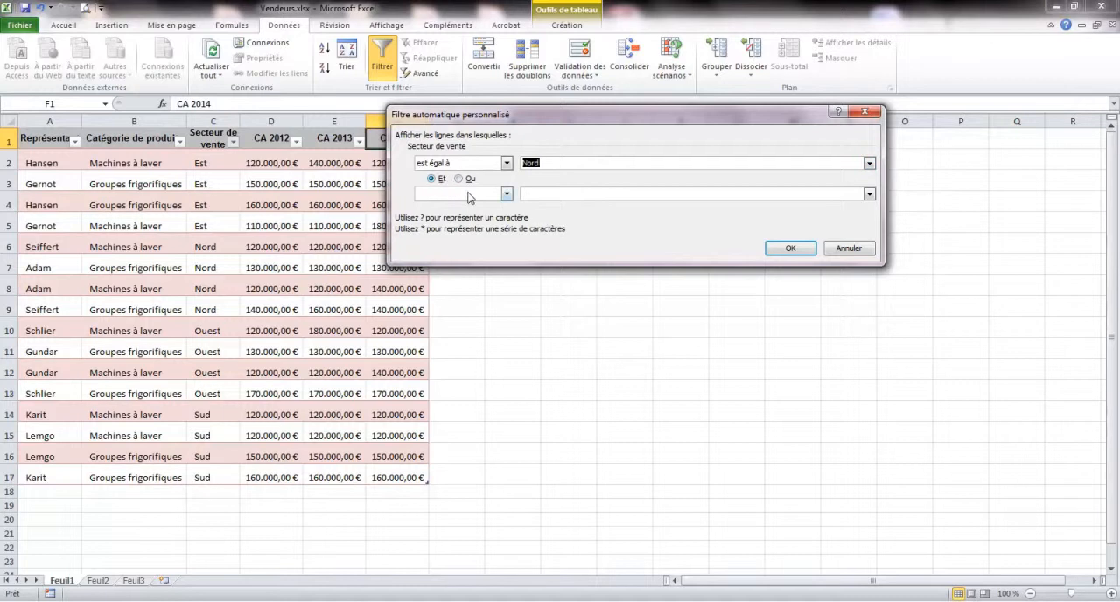
pyautogui.click(458, 178)
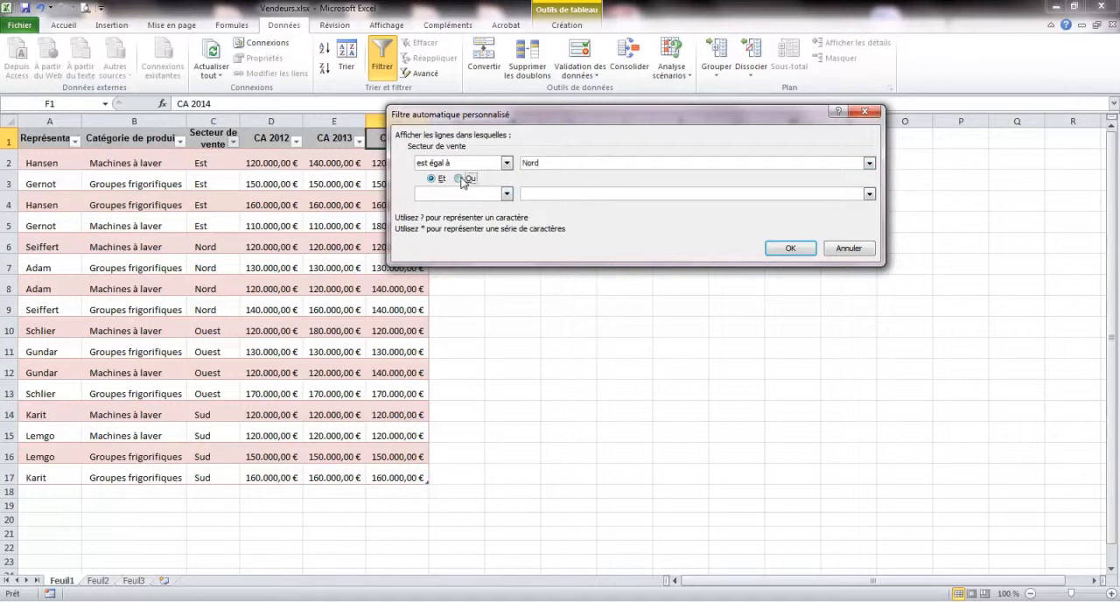
pyautogui.click(870, 194)
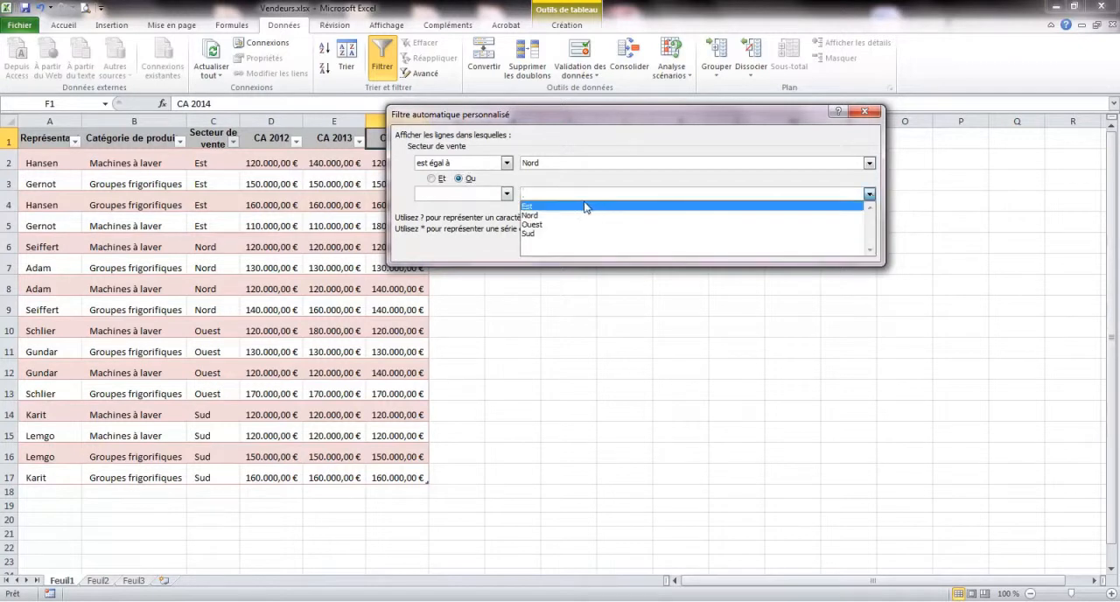
pyautogui.click(555, 209)
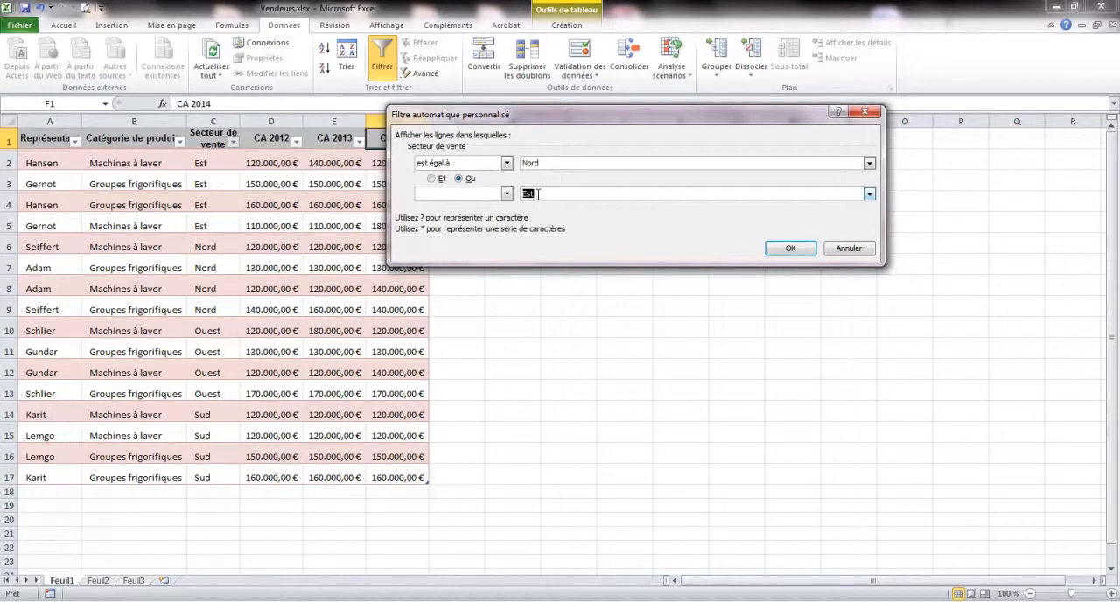
pyautogui.click(790, 248)
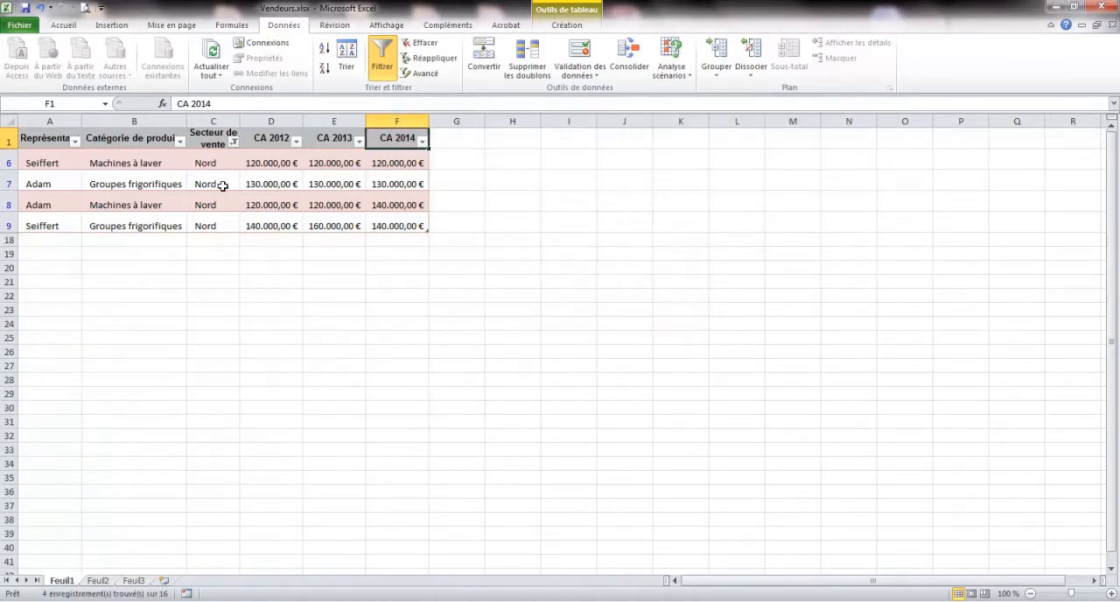
# Set the custom filter on Secteur de vente to show rows that equal Nord or equal Est, with both comparisons set to est égal à.
pyautogui.click(233, 141)
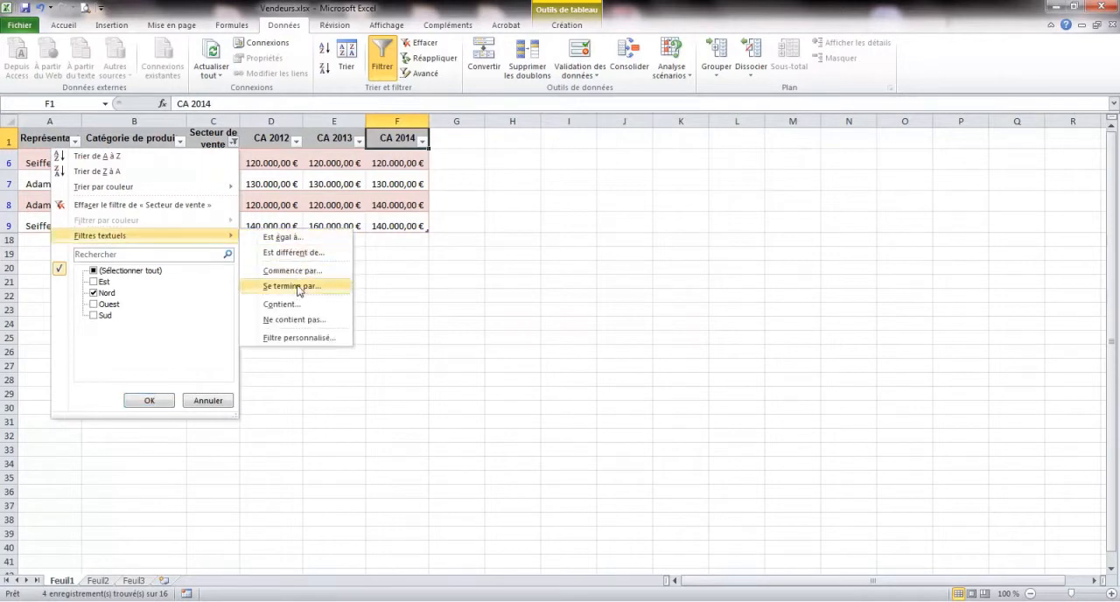
pyautogui.click(297, 237)
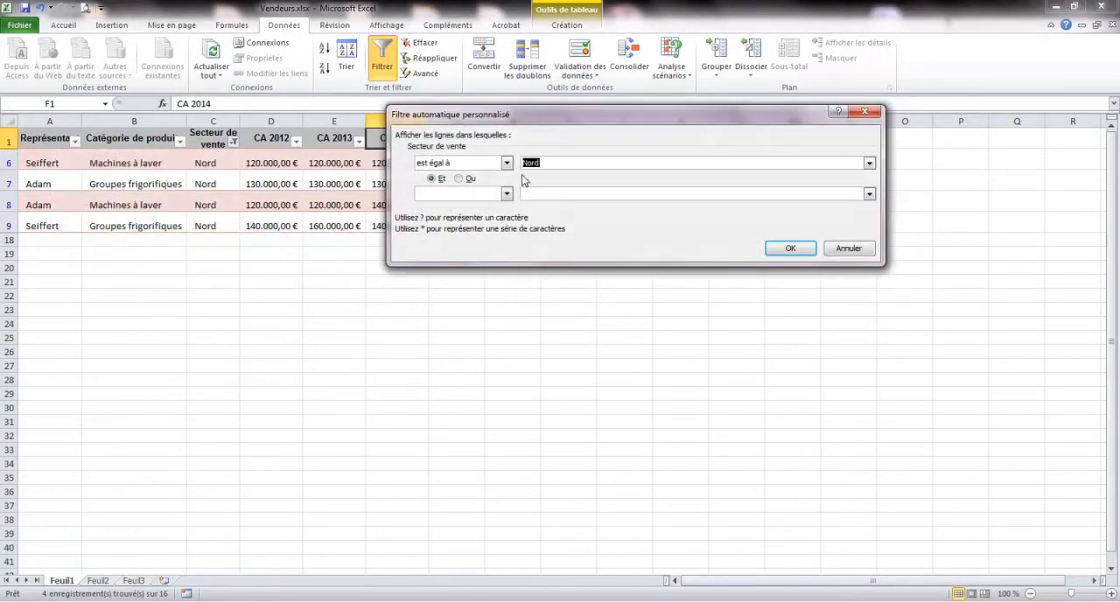
pyautogui.click(459, 179)
pyautogui.click(505, 193)
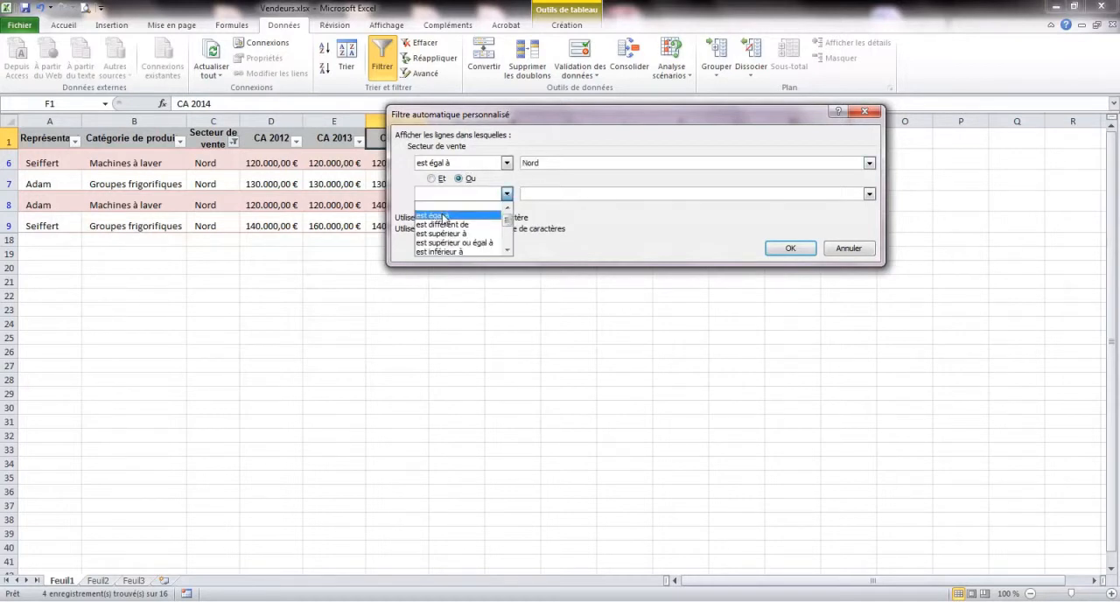
pyautogui.click(460, 216)
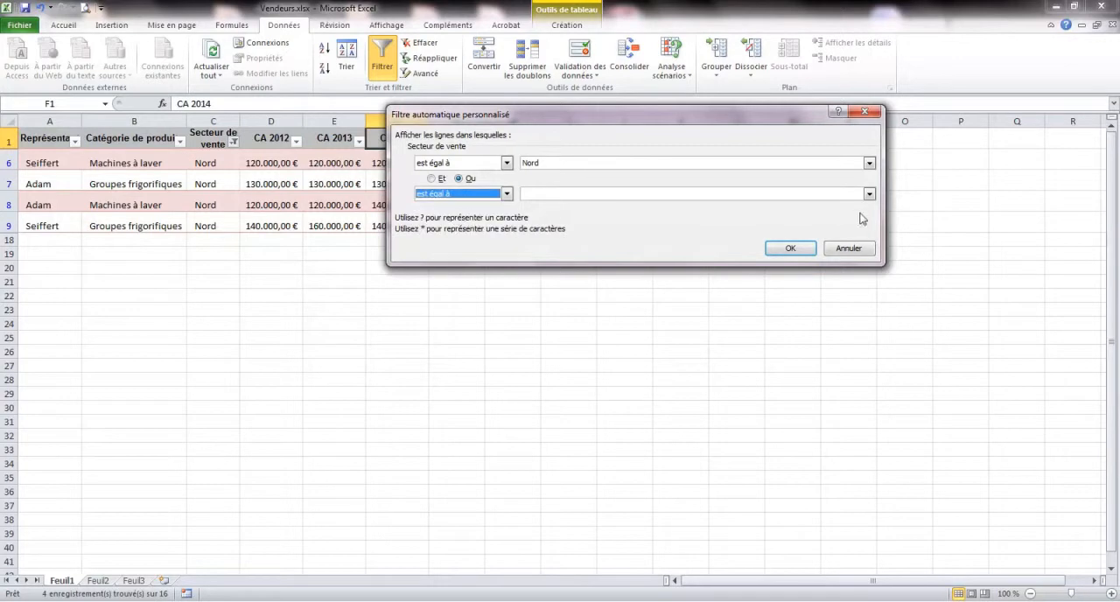
pyautogui.click(869, 193)
pyautogui.click(602, 206)
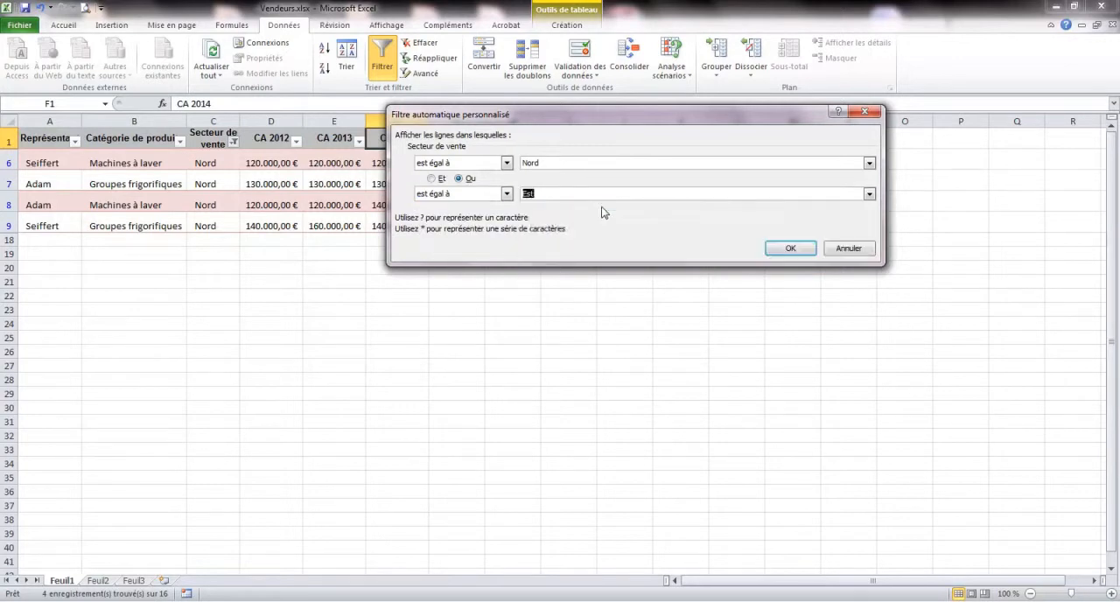
pyautogui.click(790, 249)
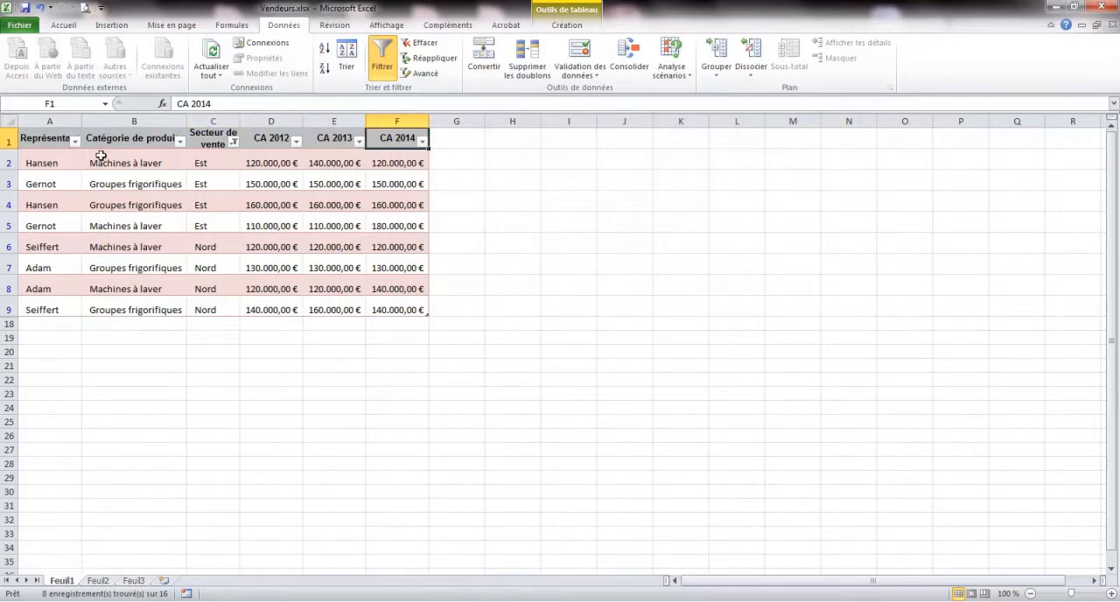
pyautogui.click(233, 141)
pyautogui.moveTo(147, 234)
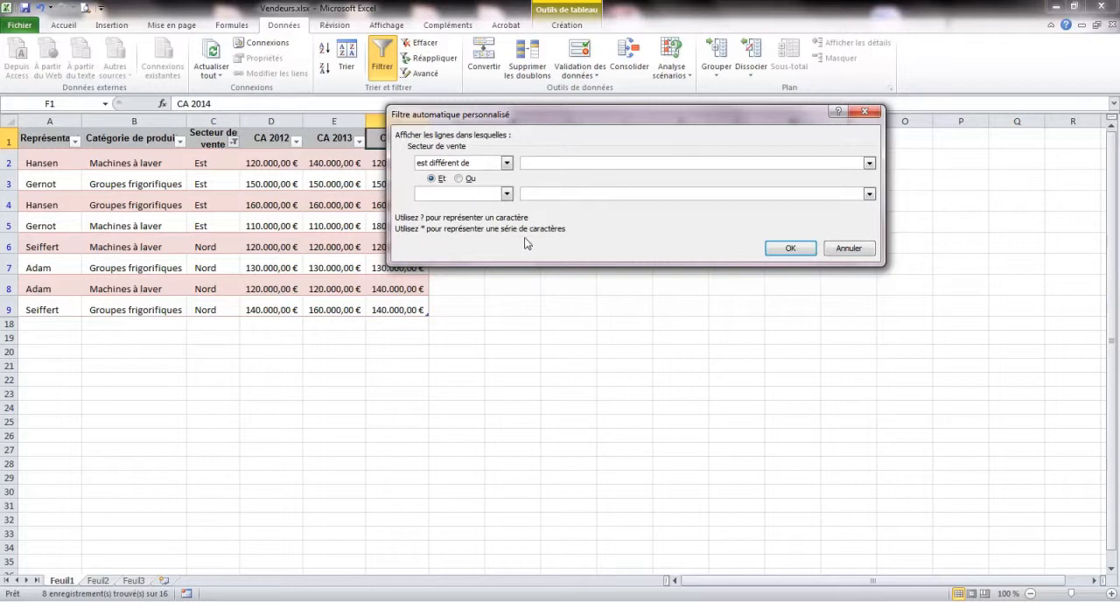
pyautogui.click(866, 248)
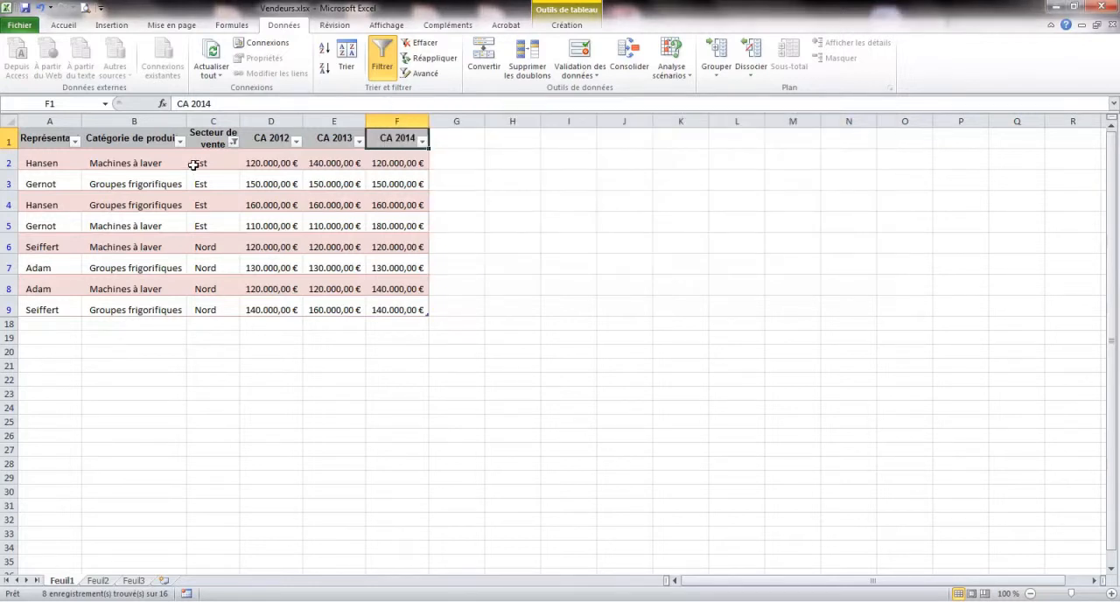
# Clear the filter of the Secteur de vente column.
pyautogui.click(234, 142)
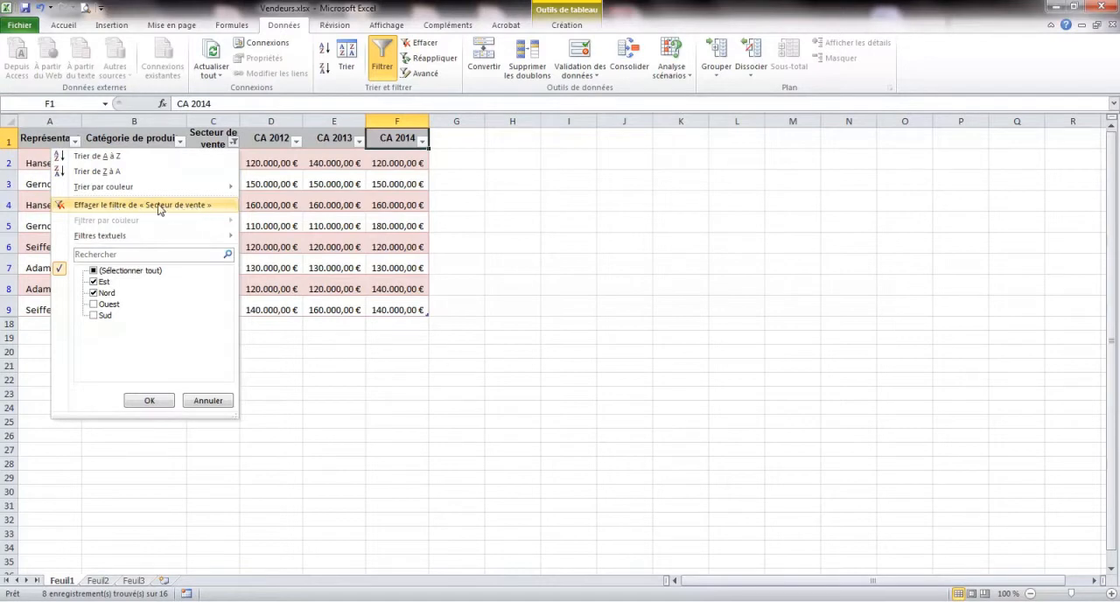
pyautogui.click(234, 142)
pyautogui.click(234, 143)
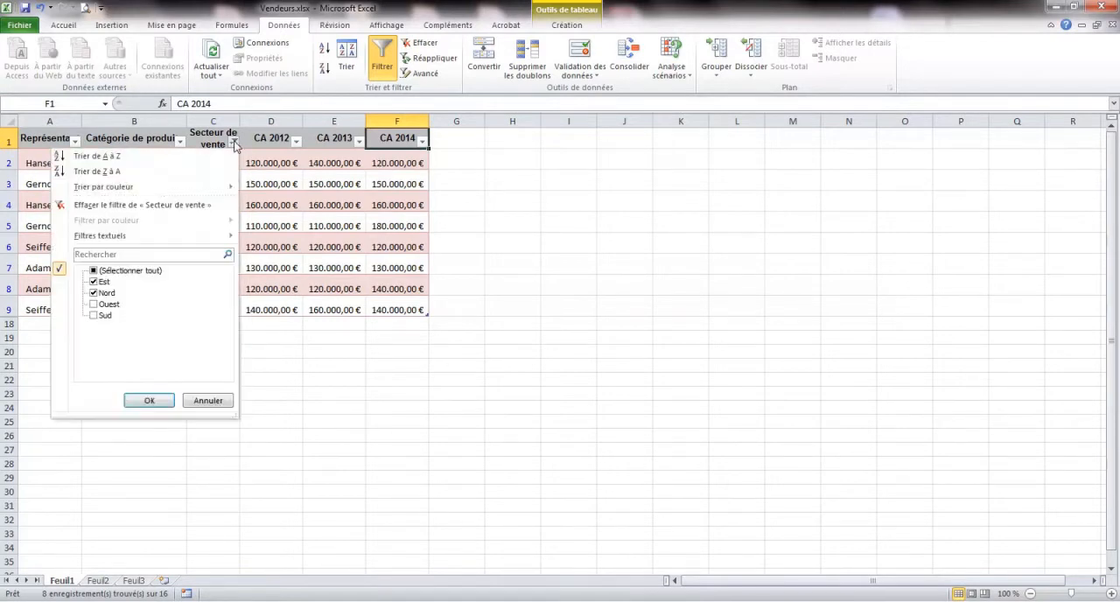
pyautogui.click(158, 205)
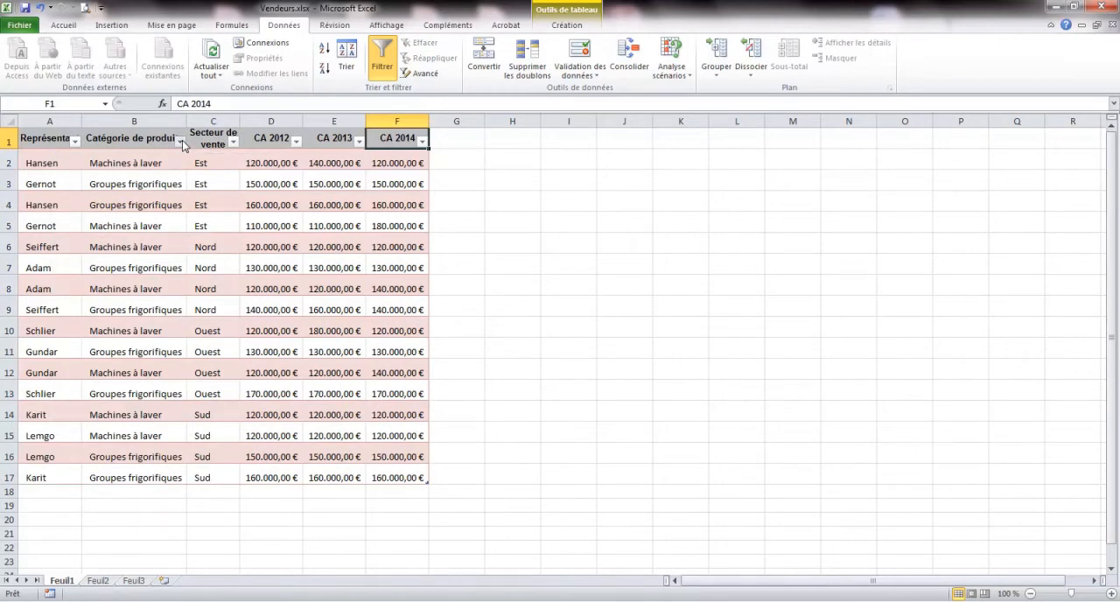
# Filter Catégorie de produits with a text filter to show only rows that contain "lav".
pyautogui.click(182, 142)
pyautogui.moveTo(83, 238)
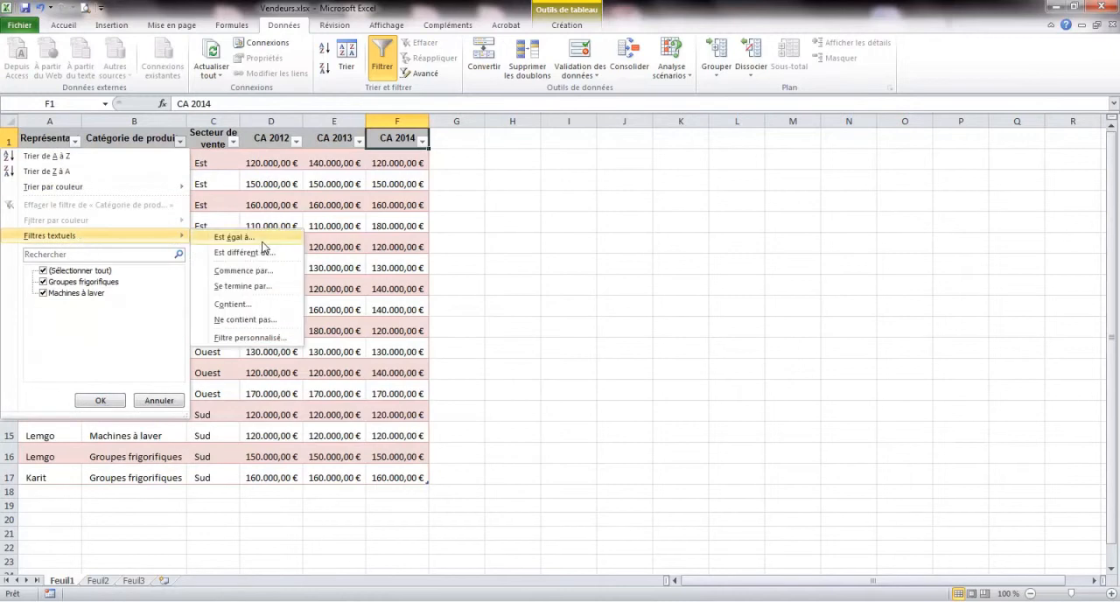
pyautogui.click(253, 304)
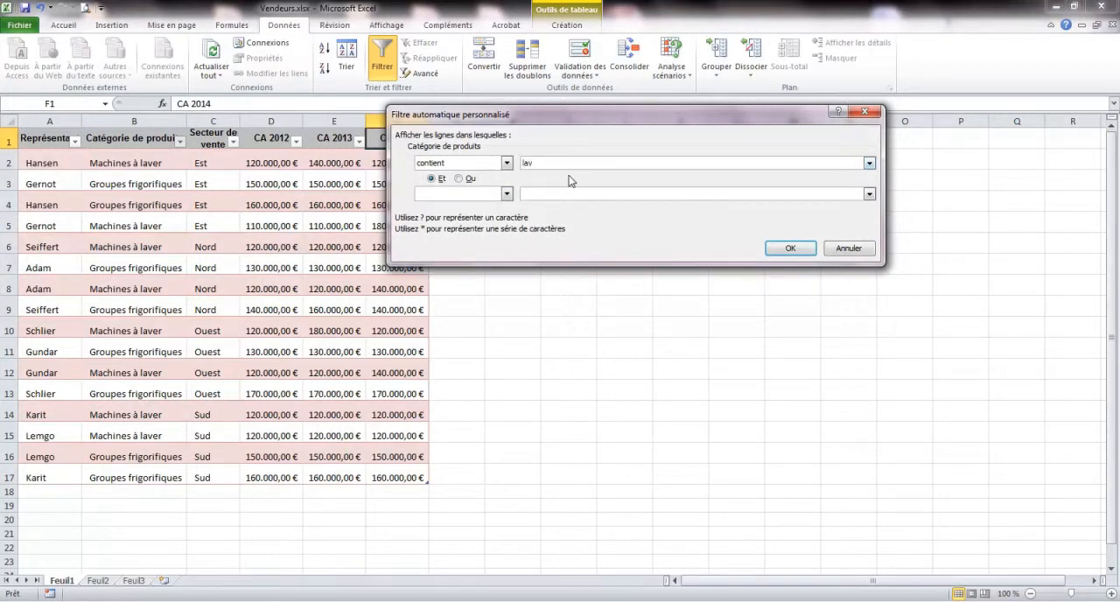
pyautogui.click(790, 249)
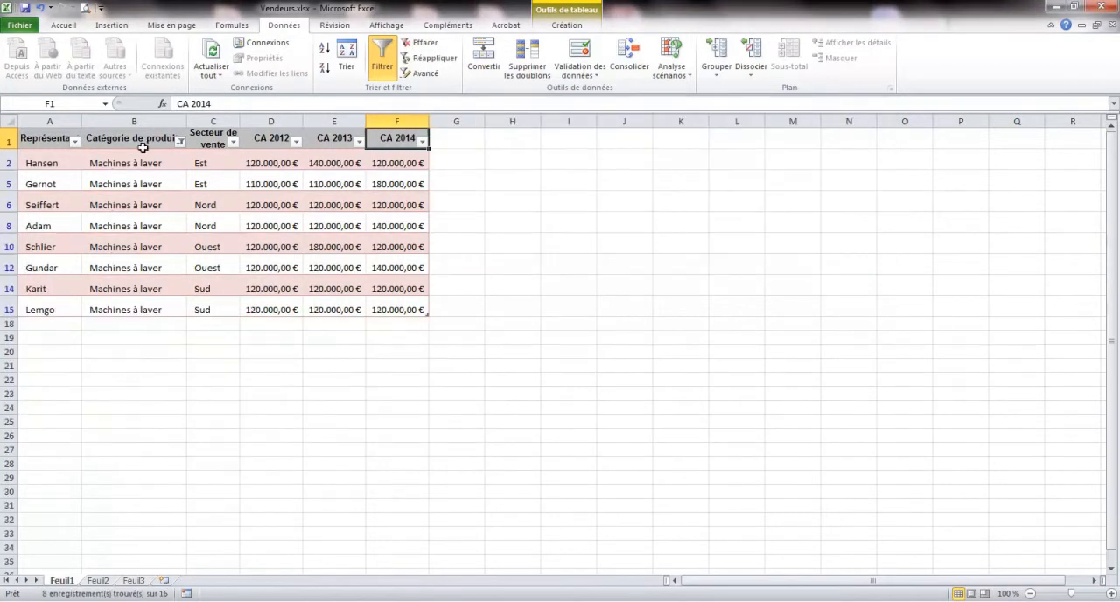
# Clear the Catégorie de produits filter and try a text filter on that column for values equal to "*lav".
pyautogui.click(181, 142)
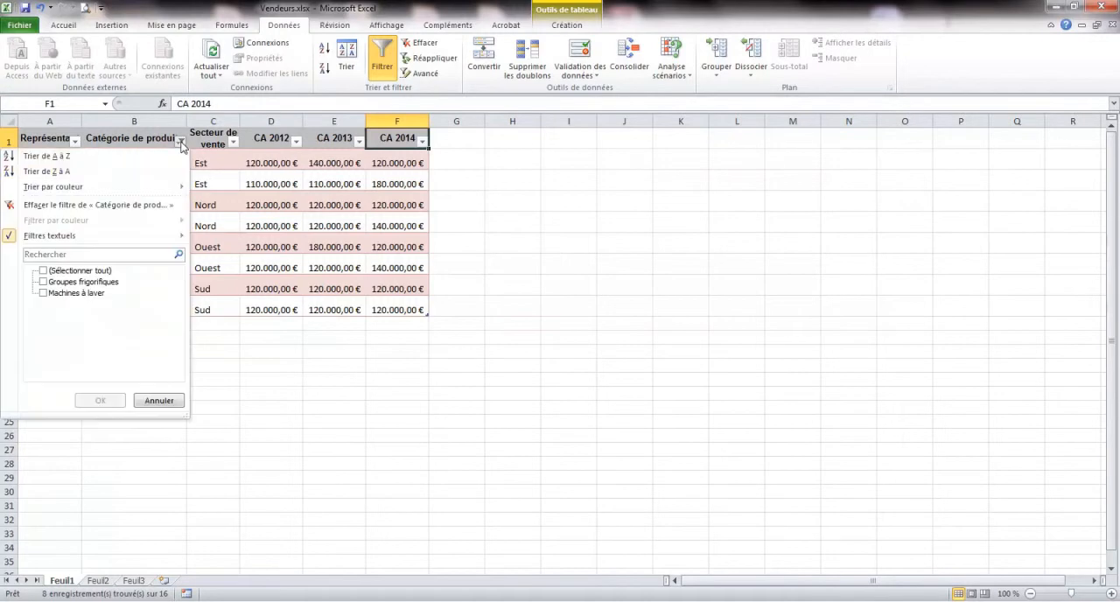
pyautogui.click(113, 207)
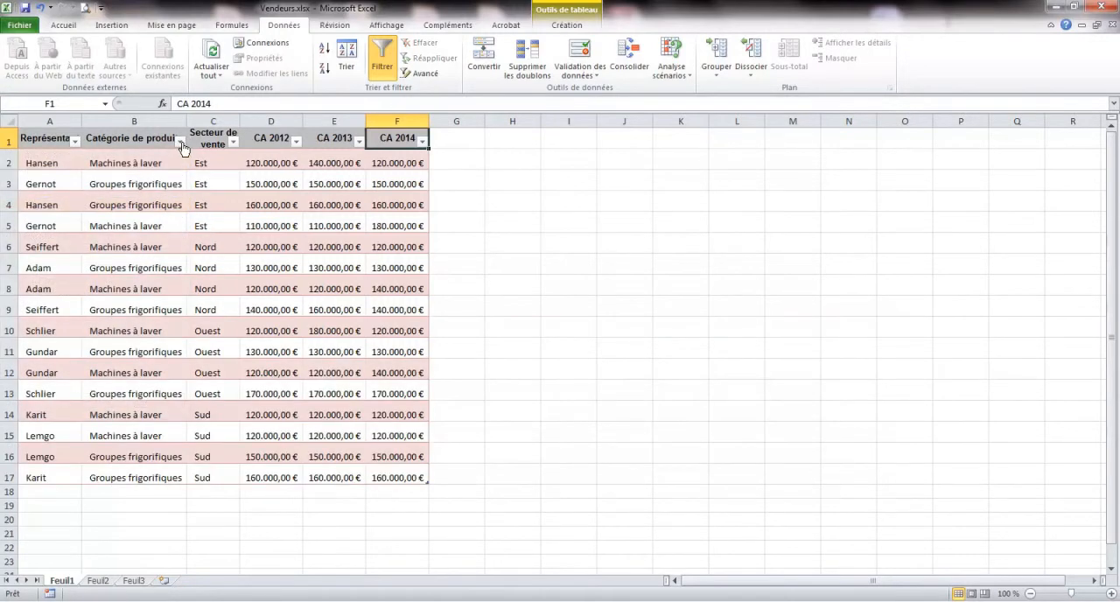
pyautogui.click(180, 141)
pyautogui.moveTo(128, 240)
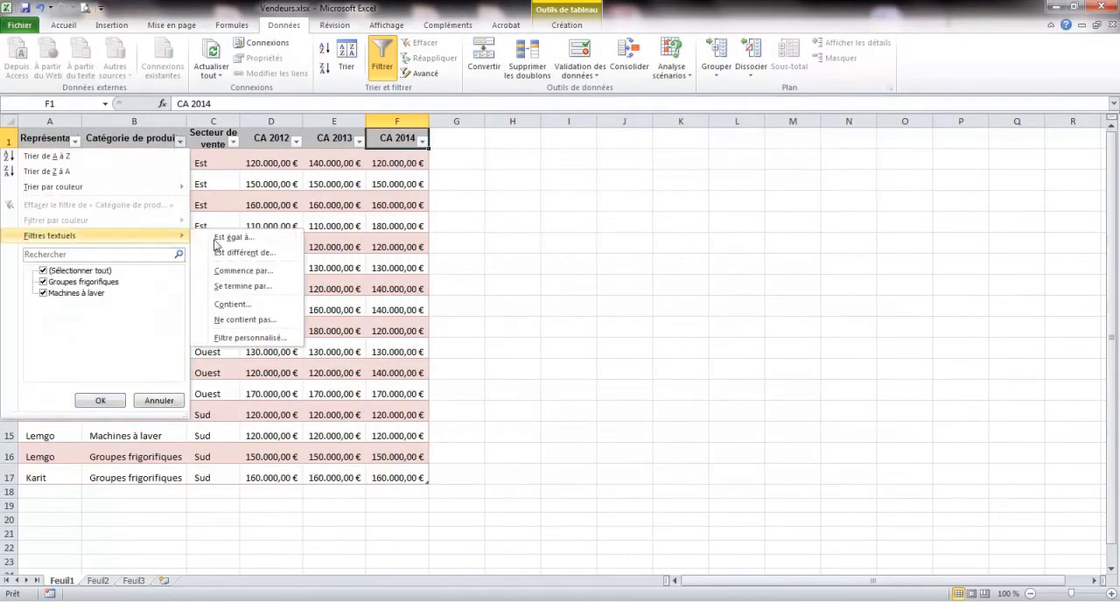
pyautogui.click(240, 233)
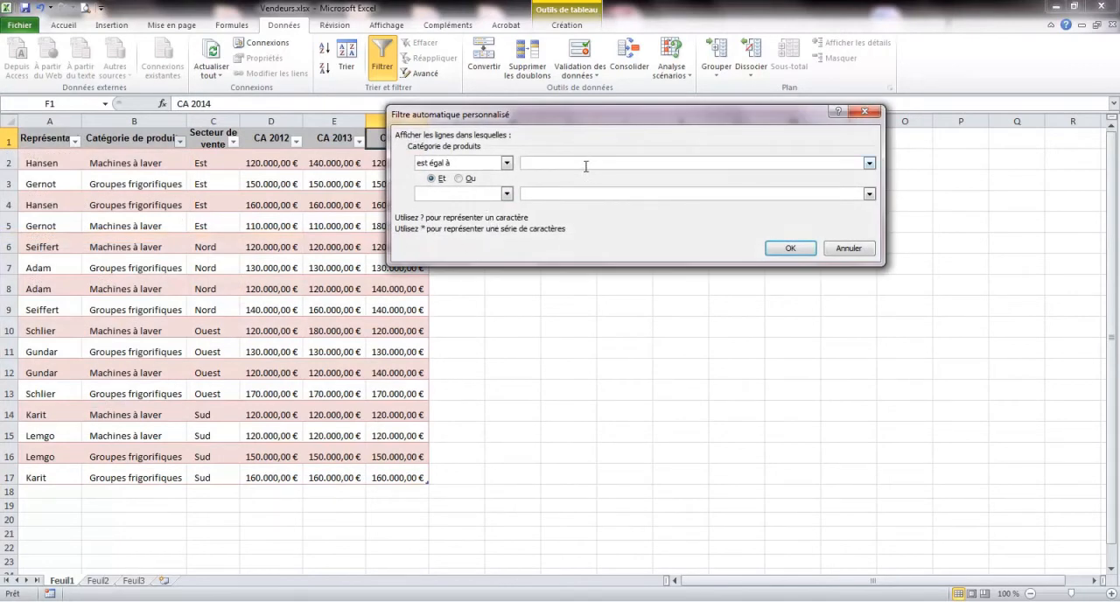
pyautogui.write('*lav')
pyautogui.click(790, 248)
# Change the Catégorie de produits text filter to show rows equal to "*lav*".
pyautogui.click(180, 143)
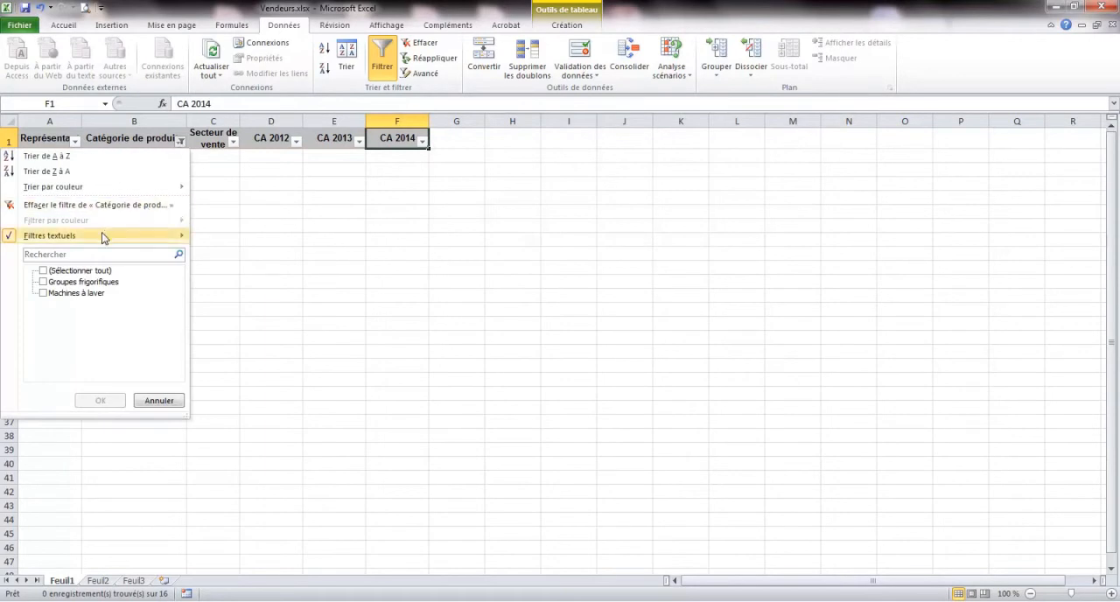
pyautogui.moveTo(109, 236)
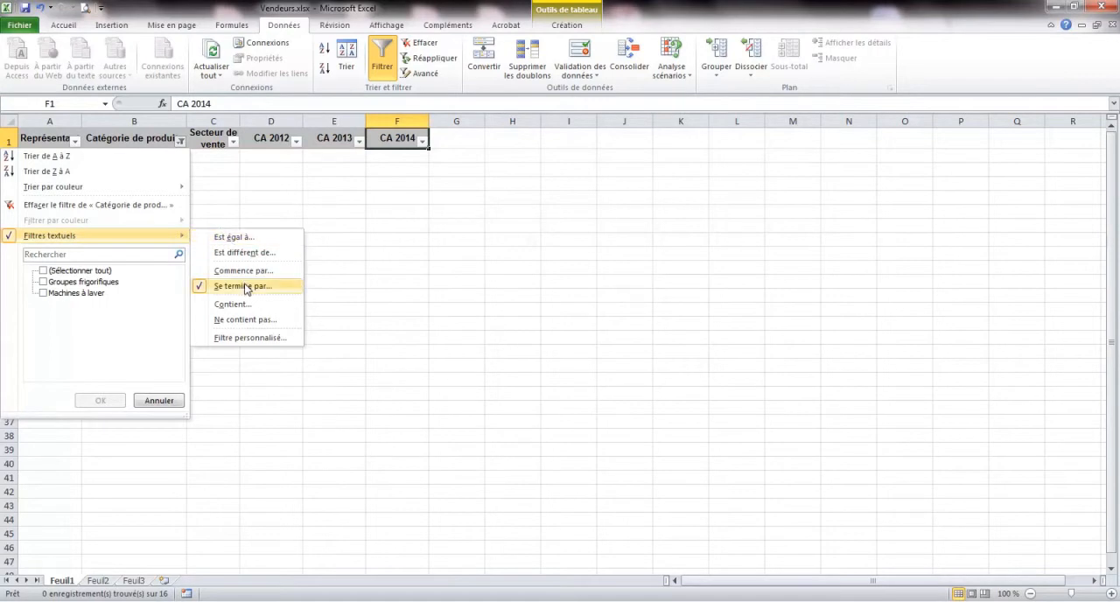
pyautogui.click(231, 237)
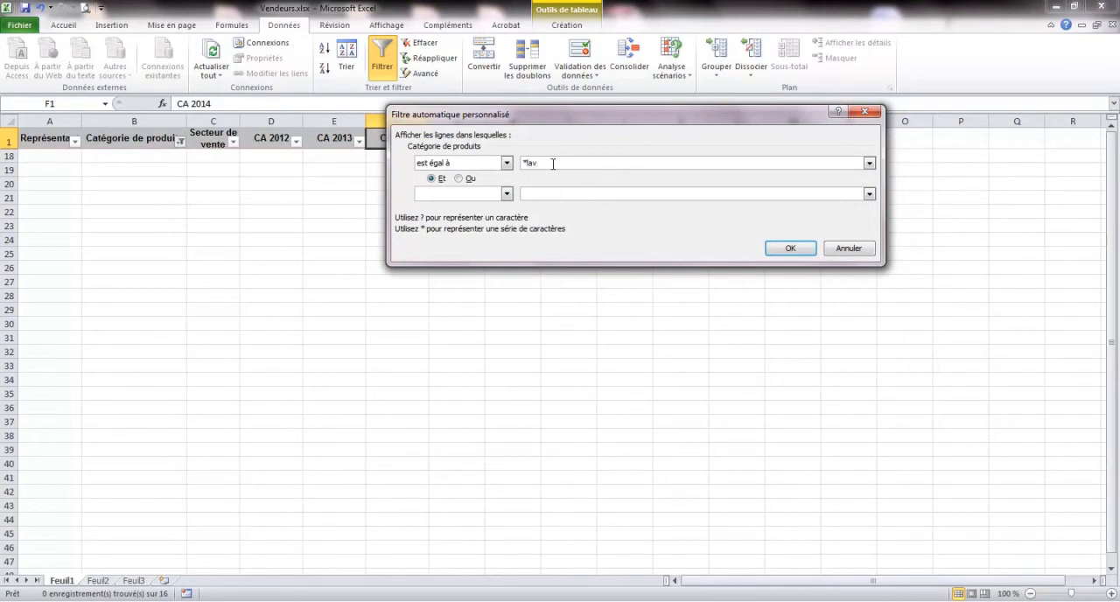
pyautogui.click(787, 249)
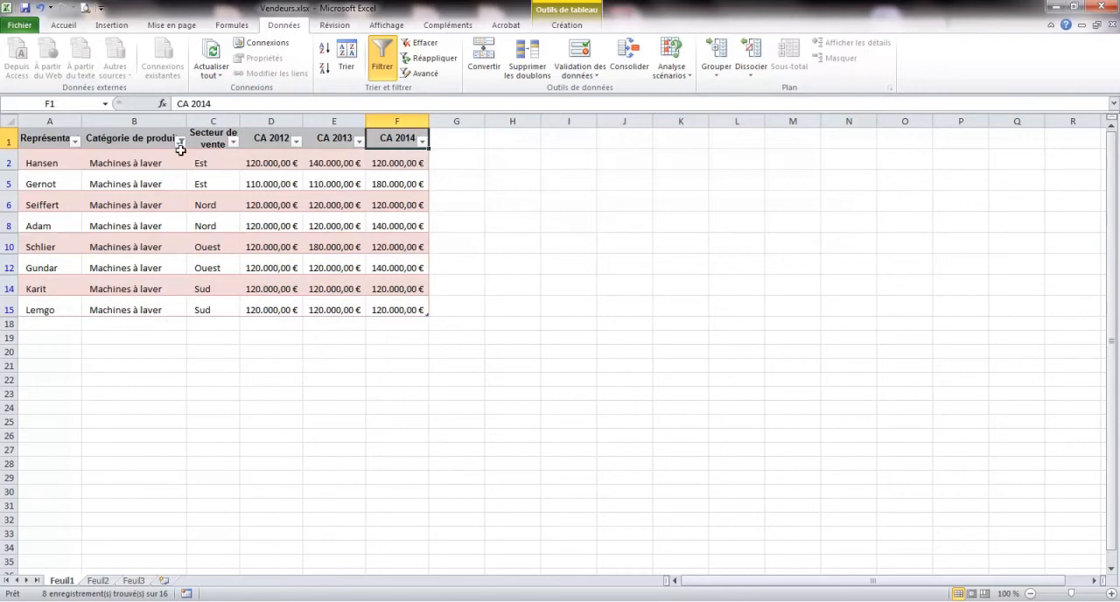
# Reset the table's filtering and filter CA 2014 to amounts from 140.000,00 € up to and including 160.000,00 €.
pyautogui.click(384, 59)
pyautogui.click(386, 58)
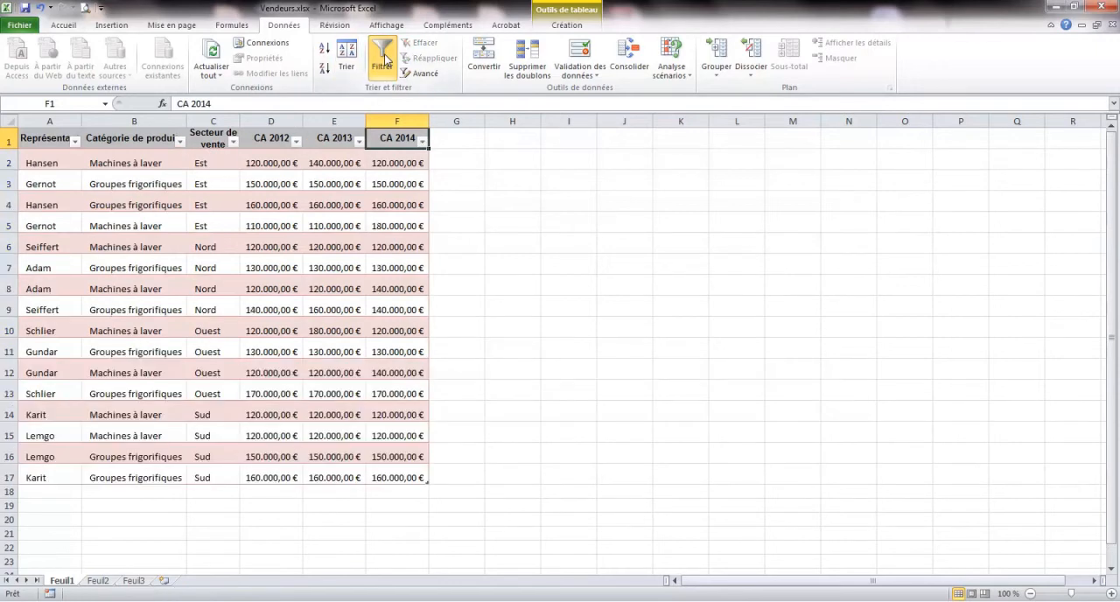
pyautogui.click(423, 142)
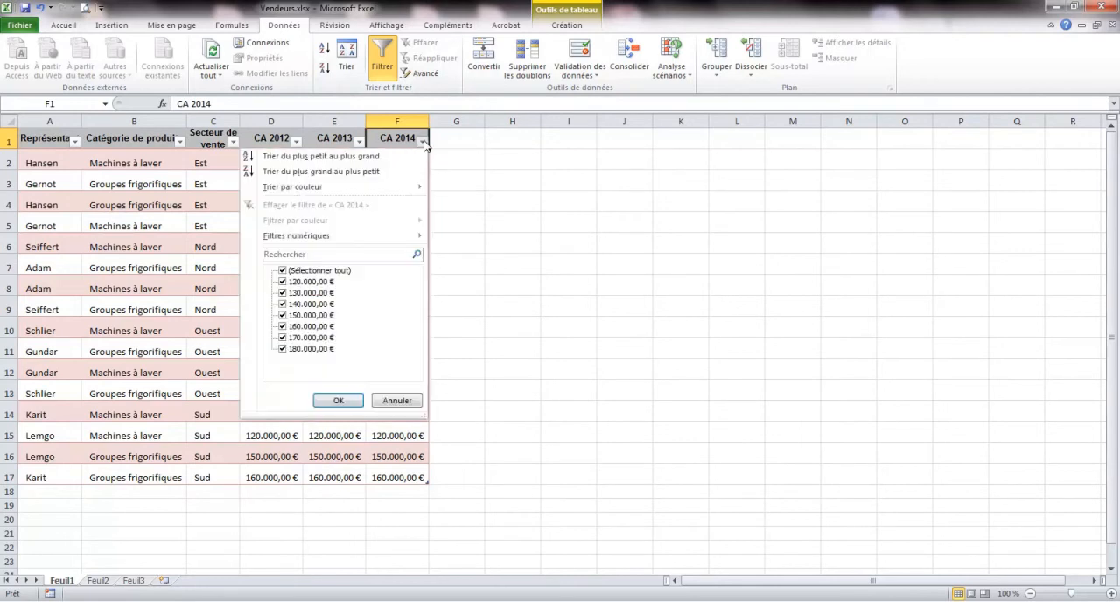
pyautogui.moveTo(366, 241)
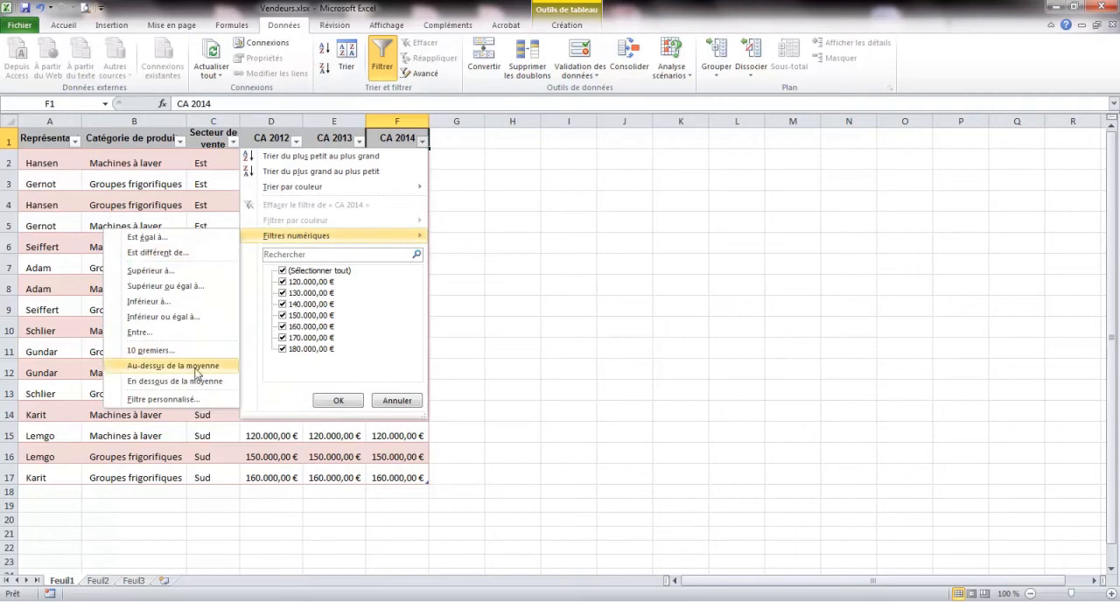
pyautogui.click(138, 333)
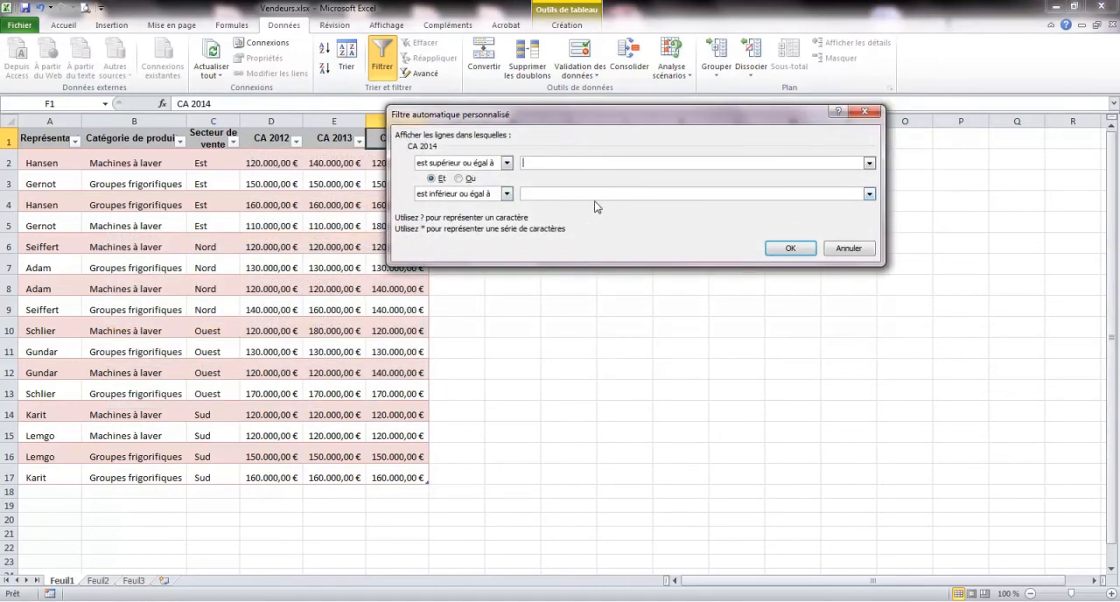
pyautogui.click(871, 163)
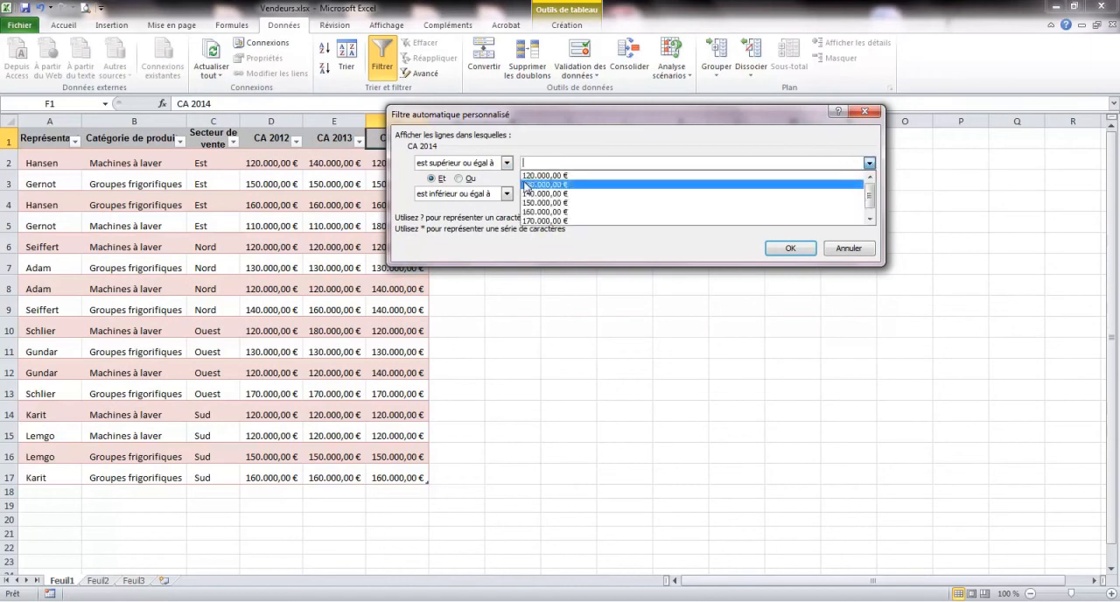
pyautogui.click(558, 194)
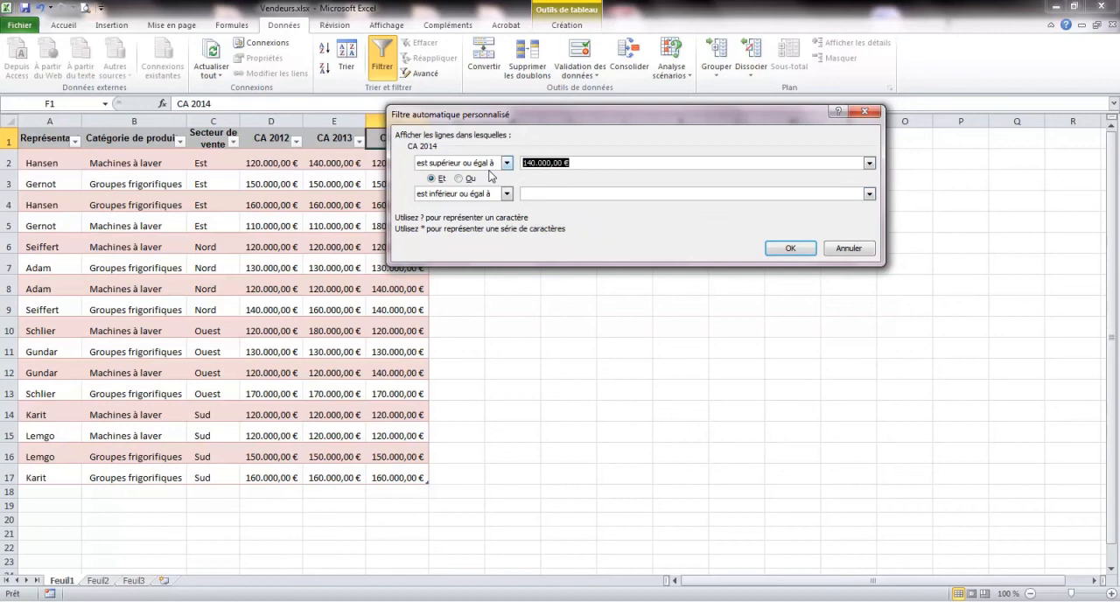
pyautogui.click(870, 194)
pyautogui.click(572, 241)
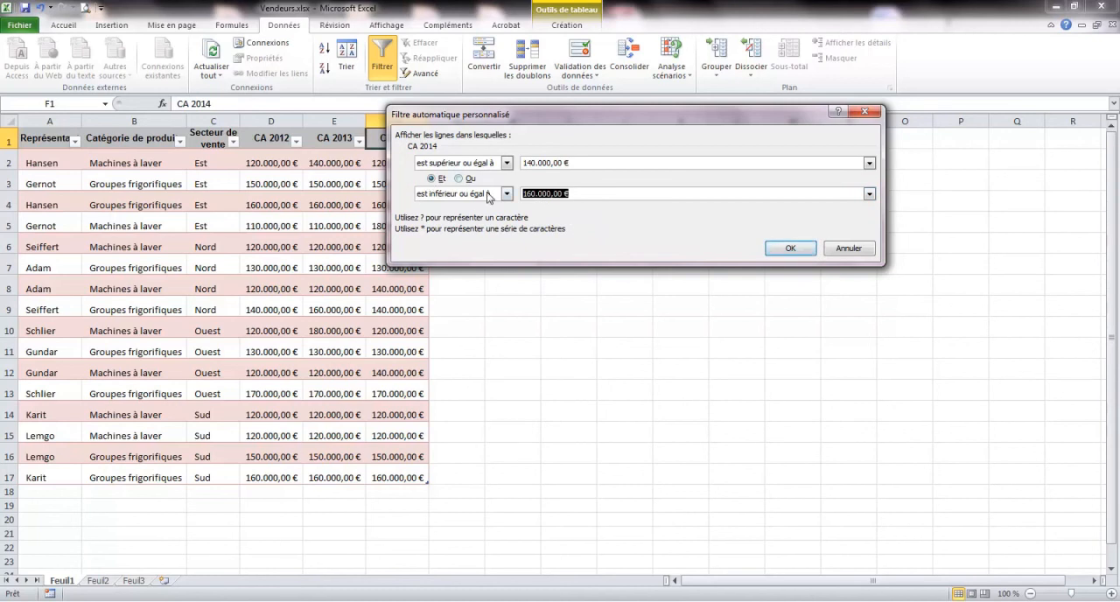
pyautogui.click(787, 248)
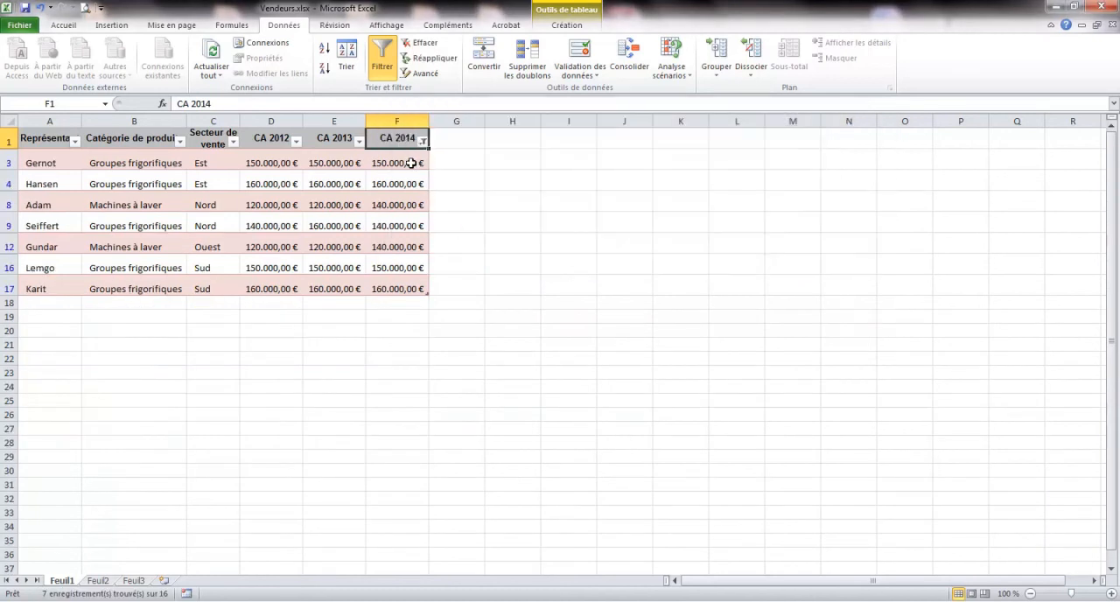